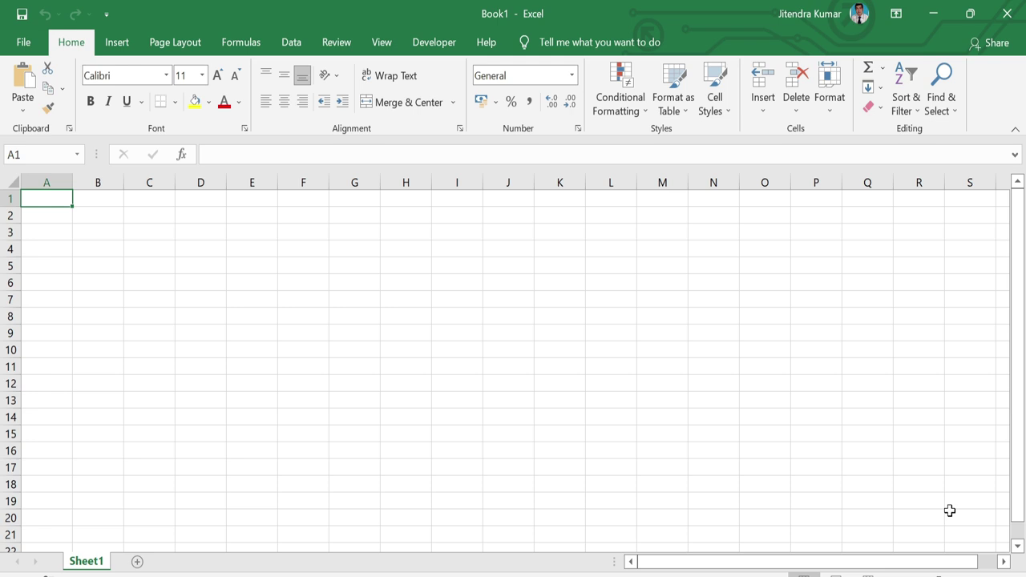
# Enter the headings Territory Name, Ach. 2020 and Target 2021 in A3:C3
pyautogui.click(29, 232)
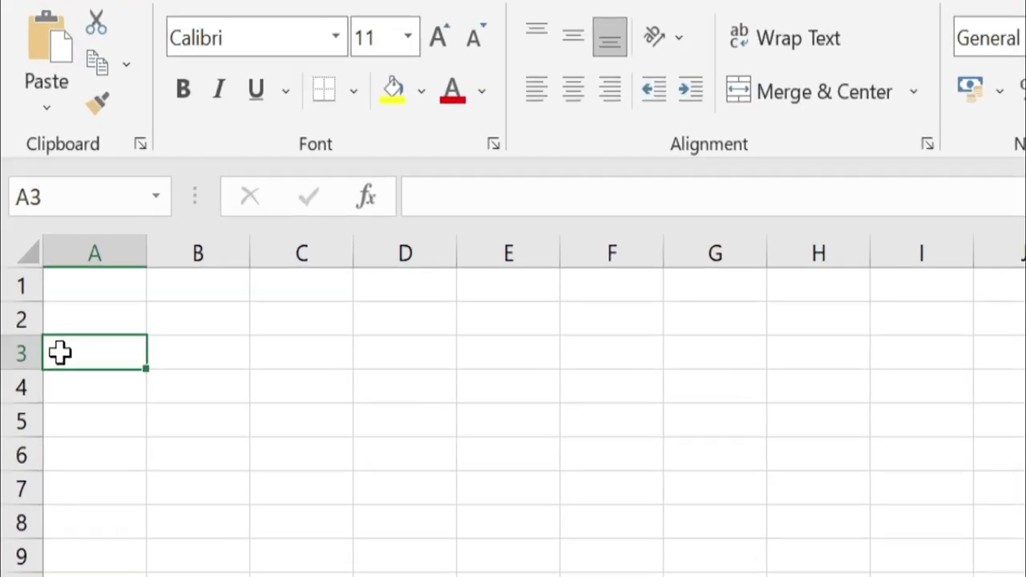
pyautogui.write('Territory Name')
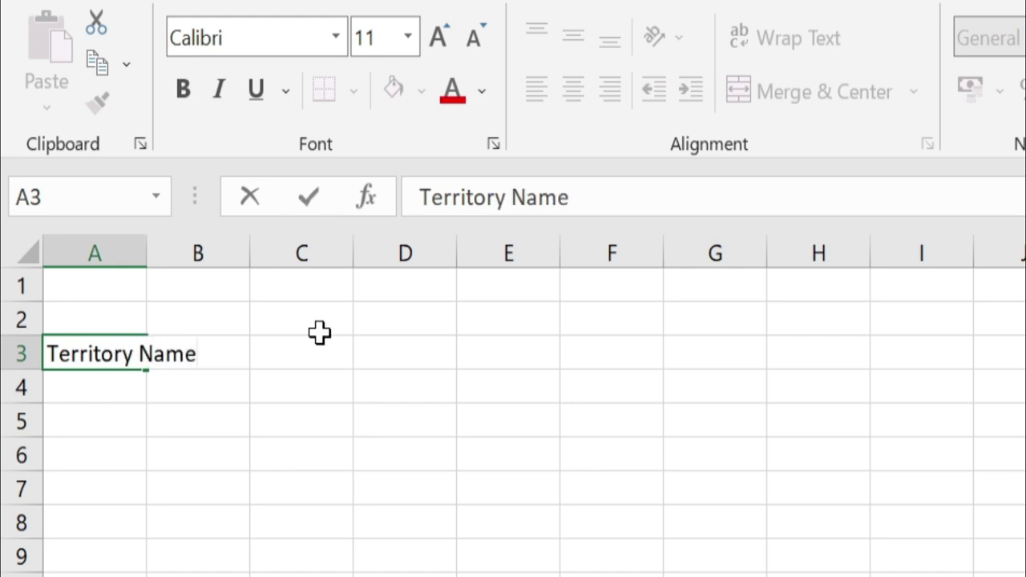
pyautogui.press('Tab')
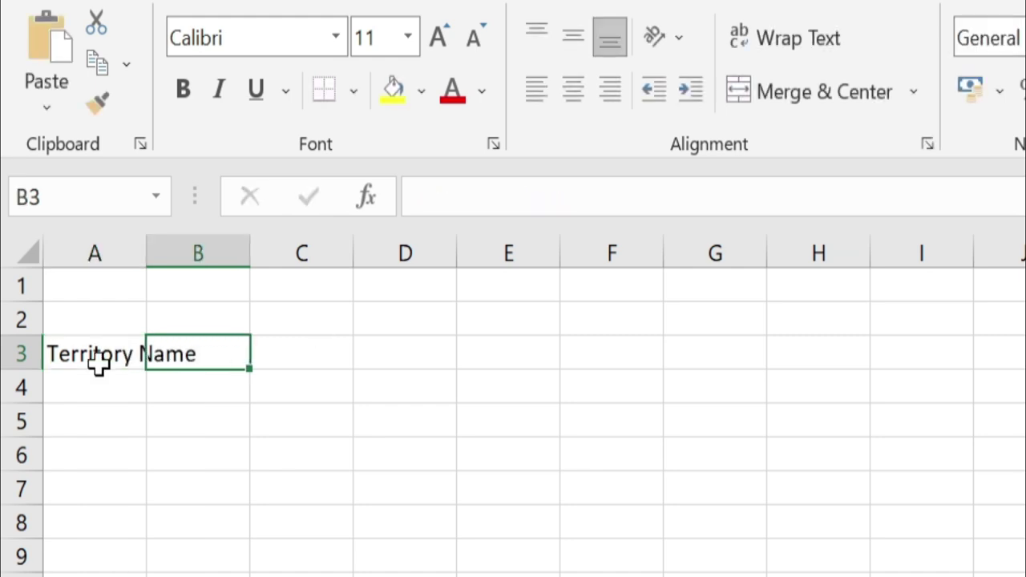
pyautogui.write('Ach. 2020')
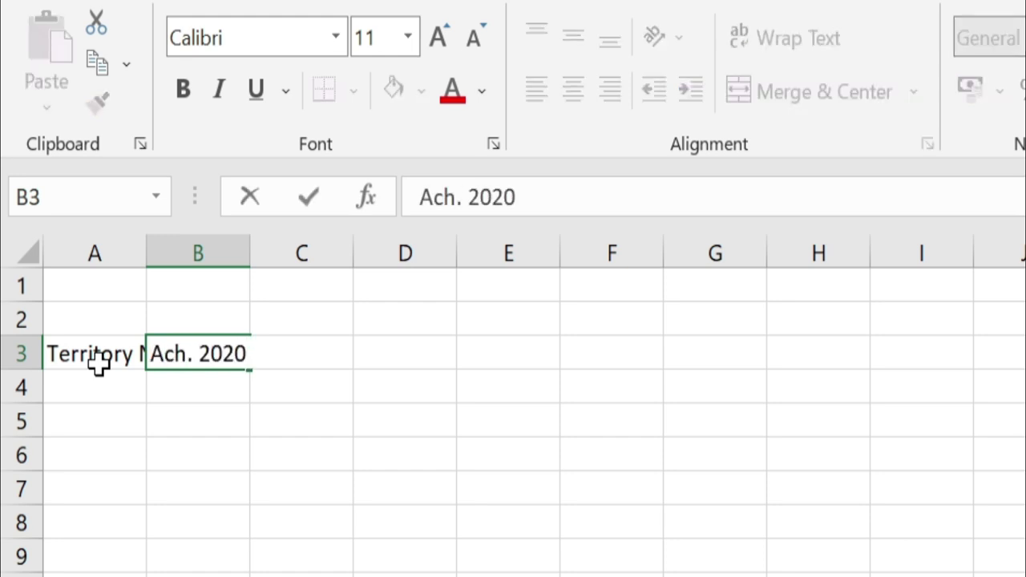
pyautogui.press('Tab')
pyautogui.write('Target 2021')
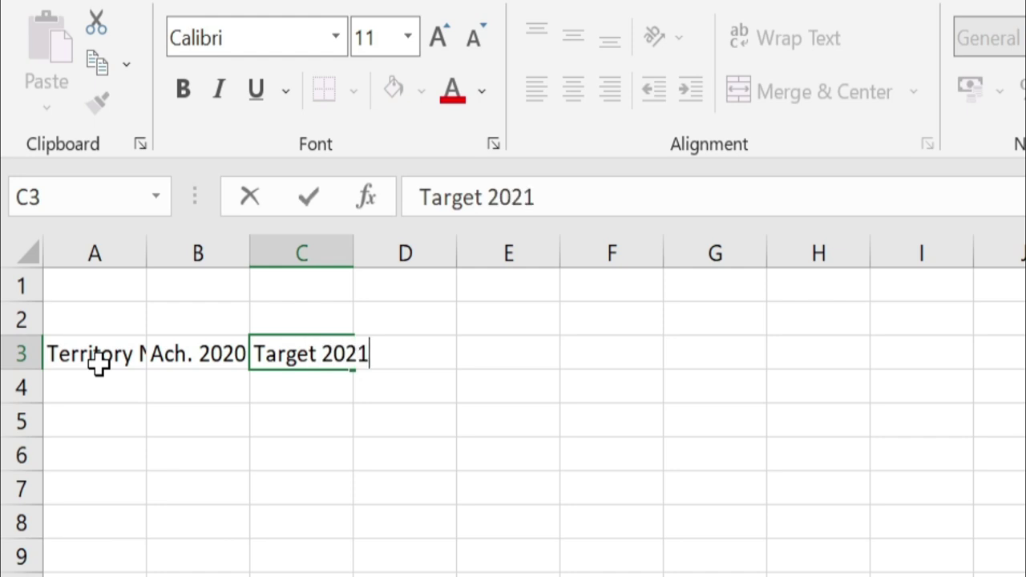
pyautogui.press('Tab')
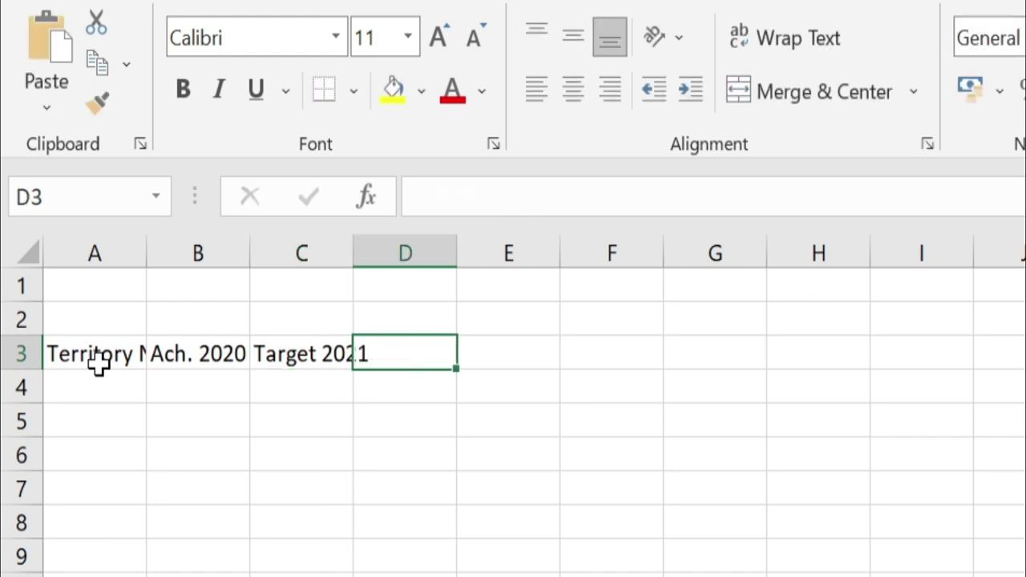
# Add the headings Ach. 2021, Achievement (%) and Growth (%) in D3:F3
pyautogui.write('Ach. 2021')
pyautogui.press('Tab')
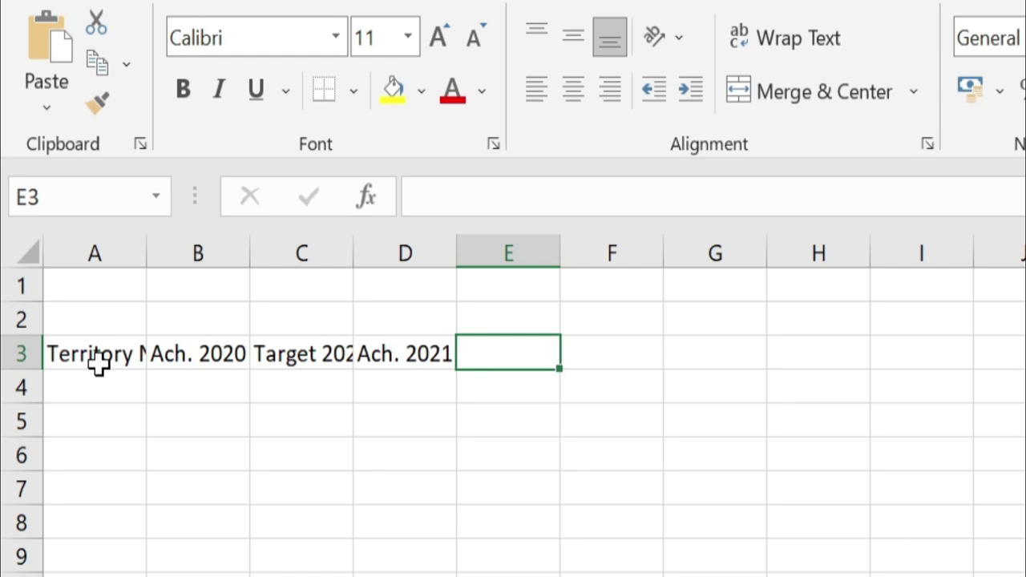
pyautogui.write('Achievement (%)')
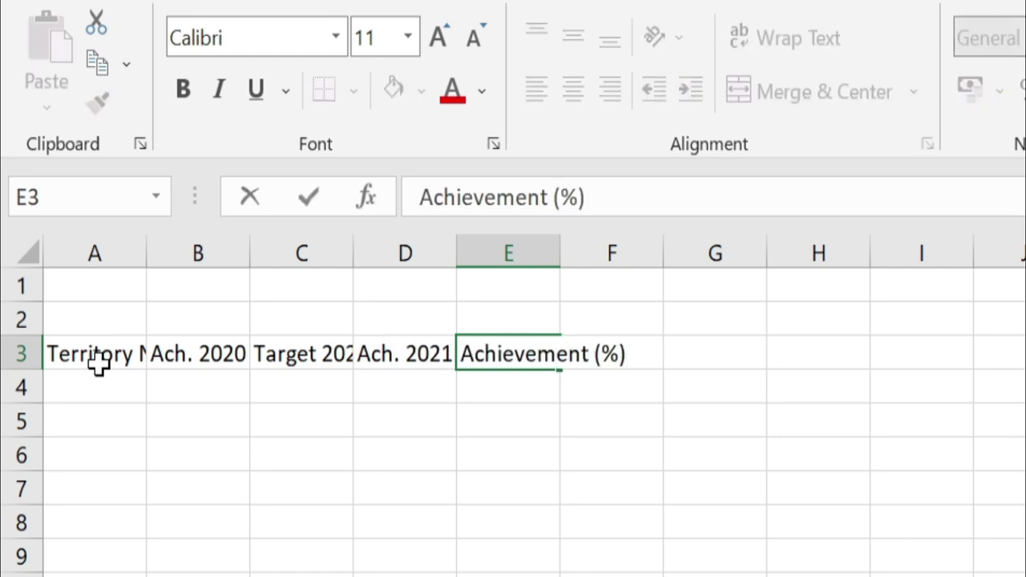
pyautogui.press('Tab')
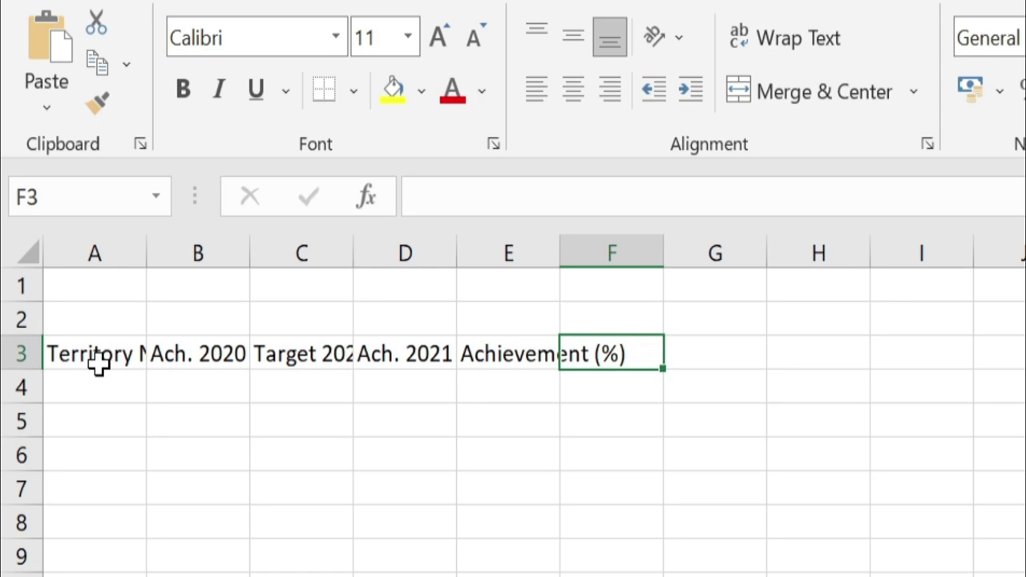
pyautogui.write('Growth')
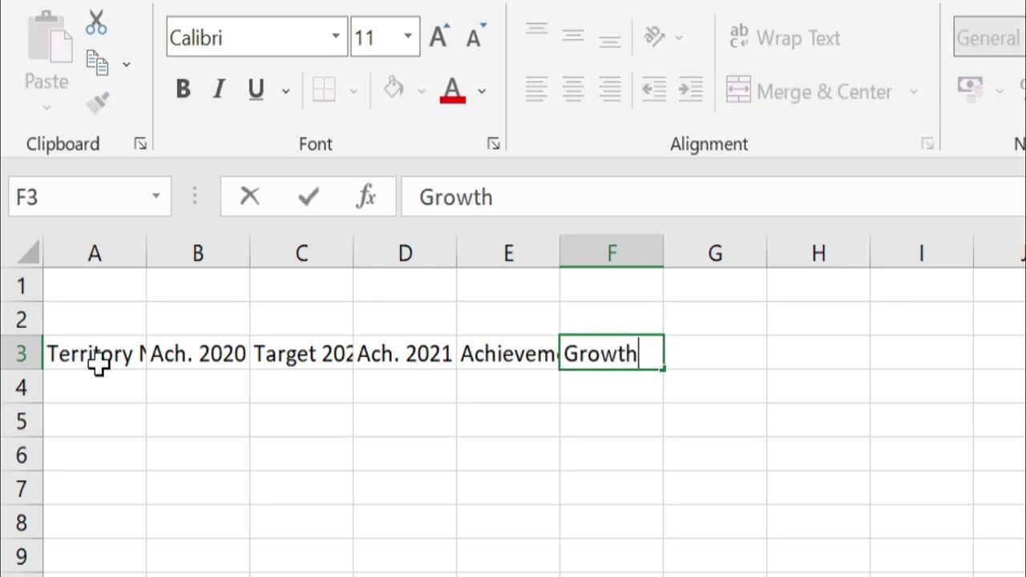
pyautogui.write(' (%)')
pyautogui.press('Tab')
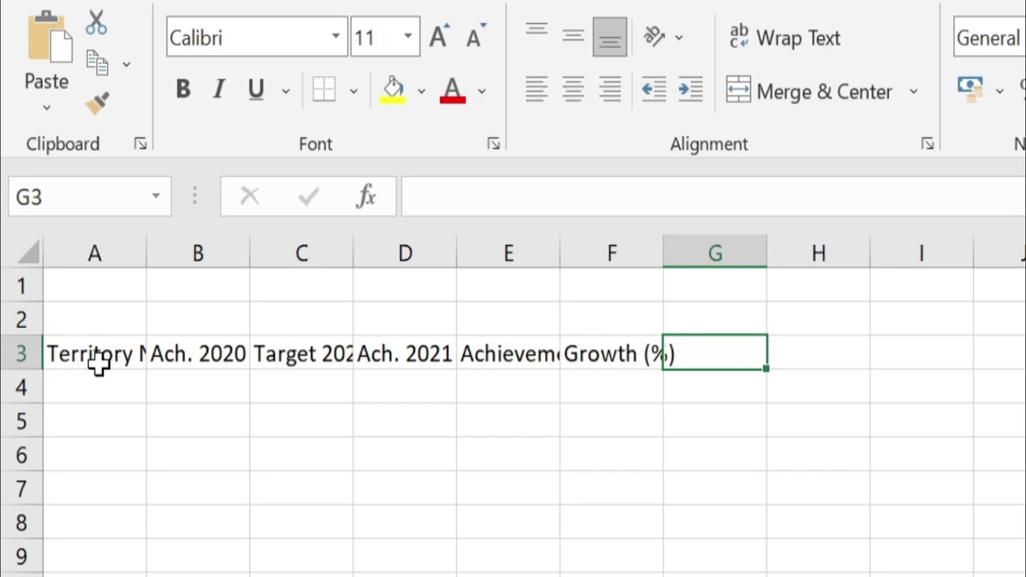
# Add the Contribution (%) heading, autofit the heading columns, widen column A and heighten row 3
pyautogui.write('Contribution (%)')
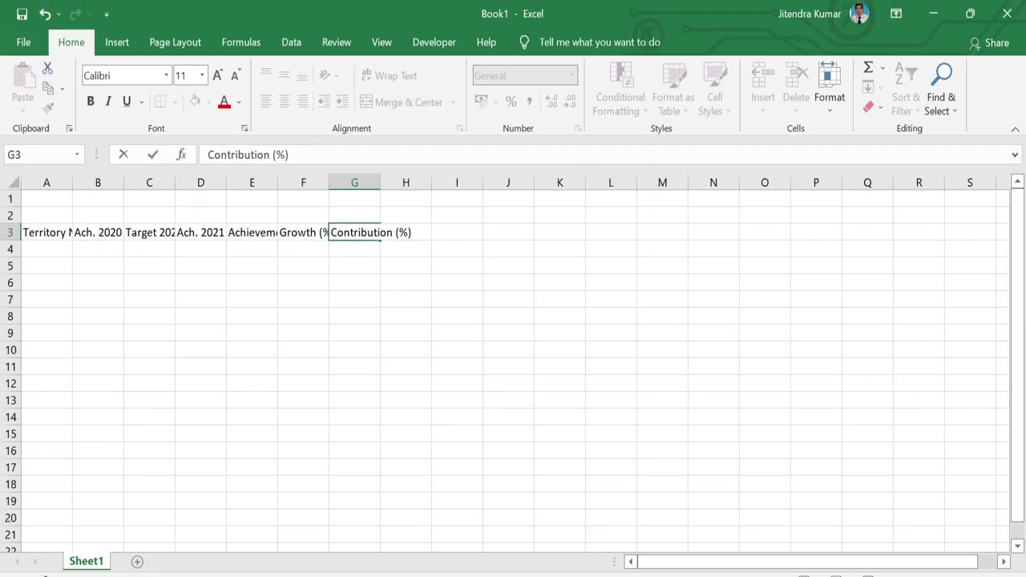
pyautogui.moveTo(43, 234); pyautogui.dragTo(408, 232)
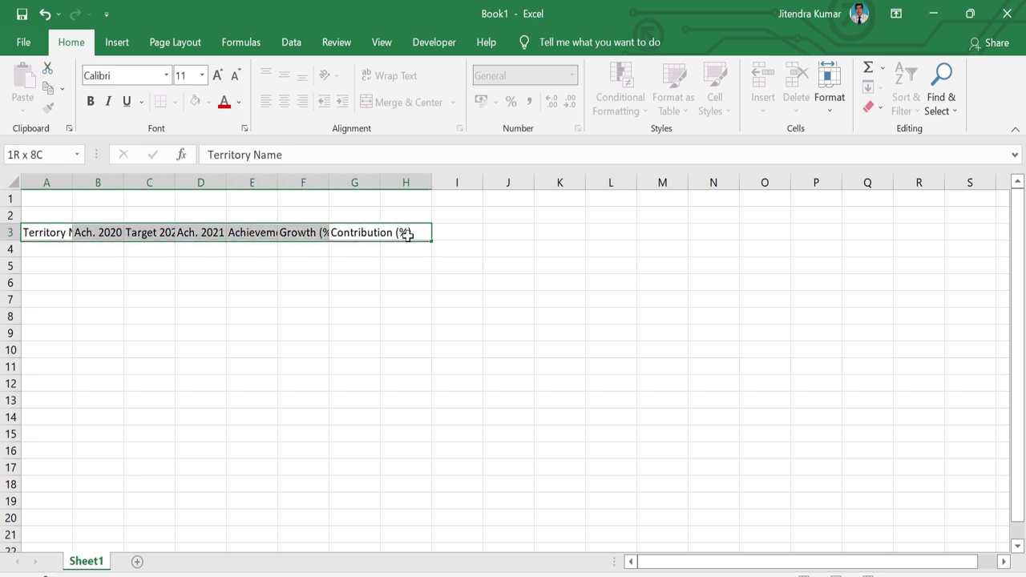
pyautogui.click(836, 115)
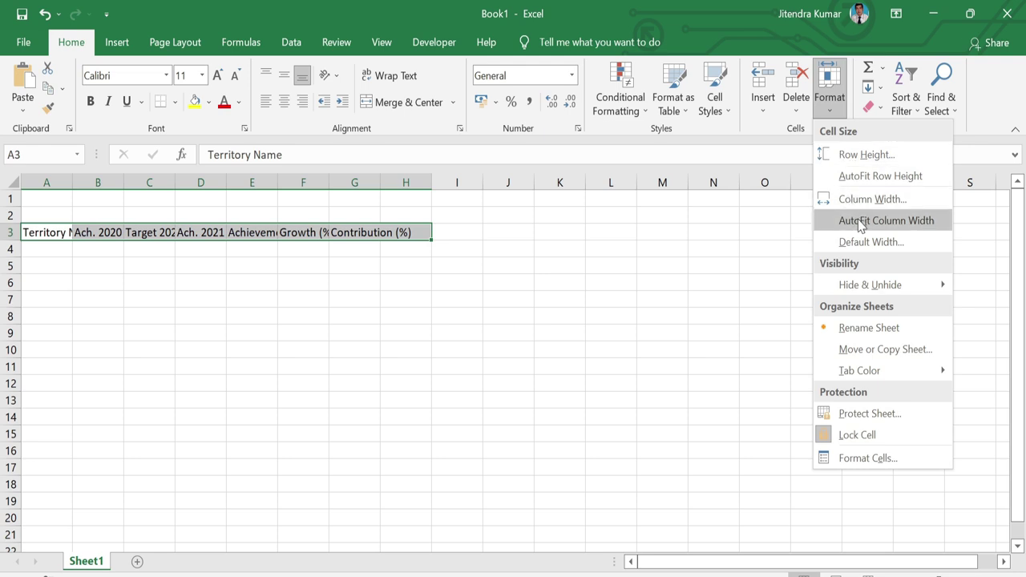
pyautogui.click(859, 224)
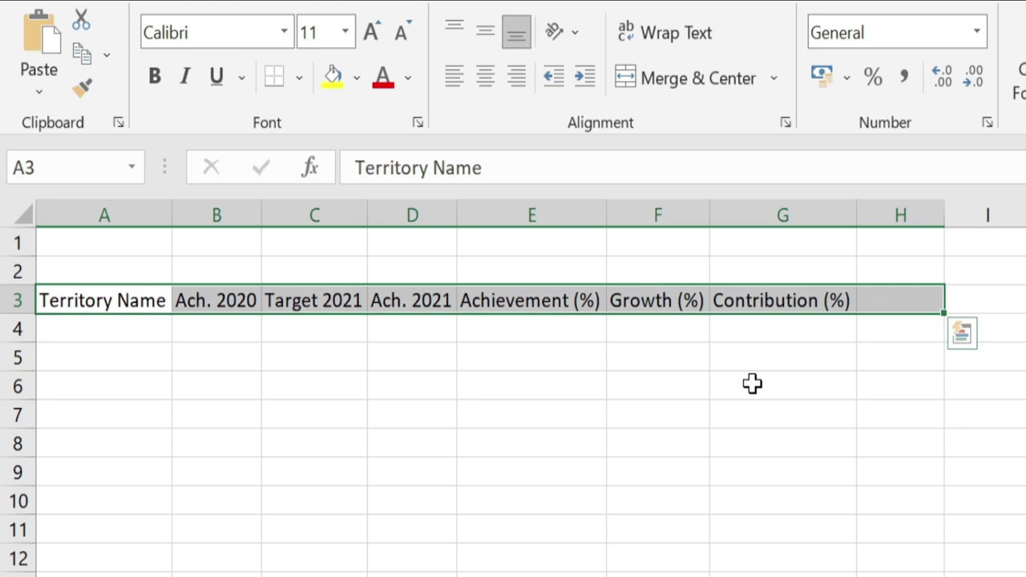
pyautogui.click(752, 384)
pyautogui.moveTo(171, 216); pyautogui.dragTo(236, 220)
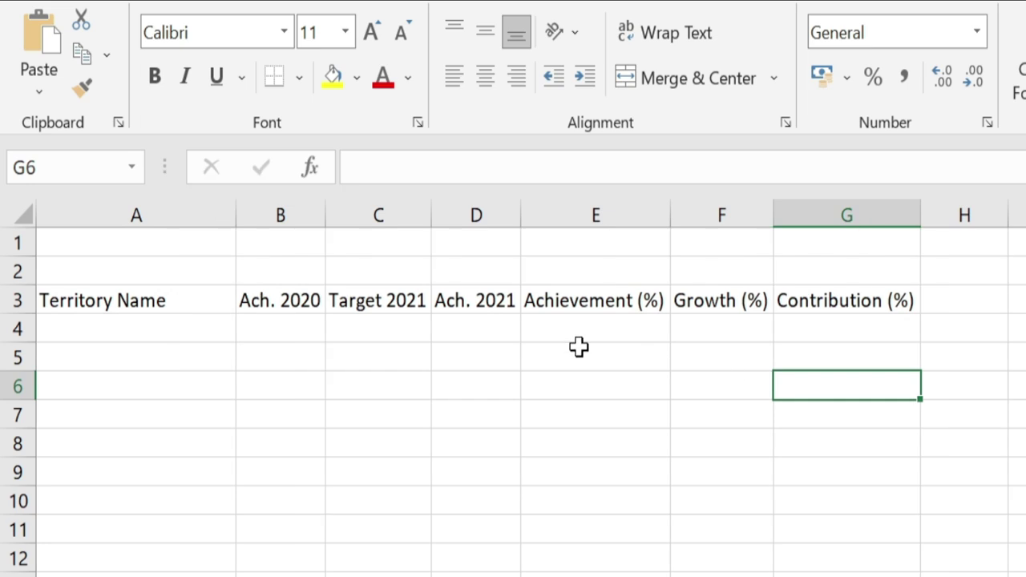
pyautogui.moveTo(26, 315); pyautogui.dragTo(29, 334)
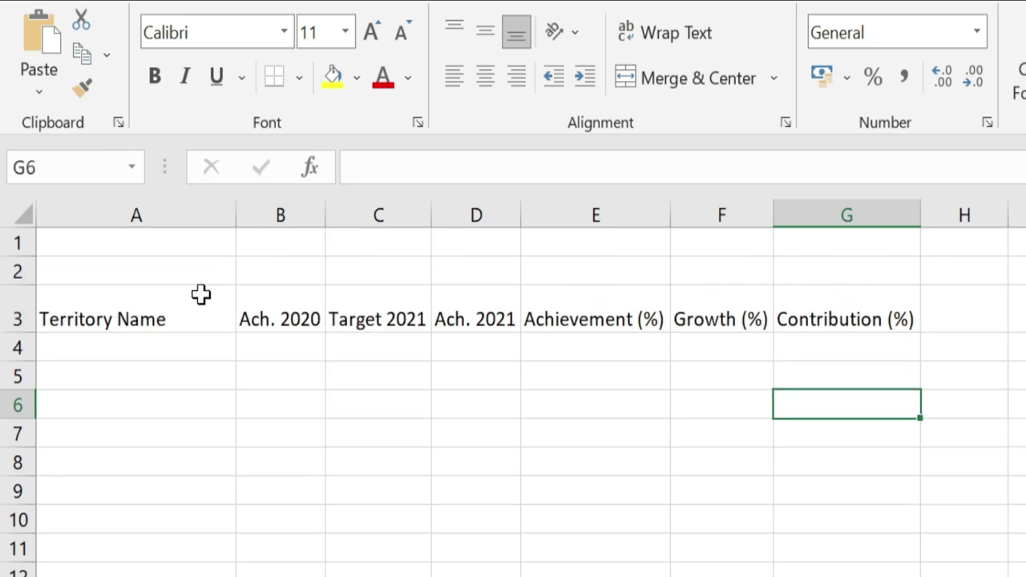
# Make the headings bold, size 12, centred vertically and horizontally, then refit column widths
pyautogui.moveTo(119, 298)
pyautogui.mouseDown()
pyautogui.moveTo(919, 341)
pyautogui.moveTo(912, 322)
pyautogui.mouseUp()
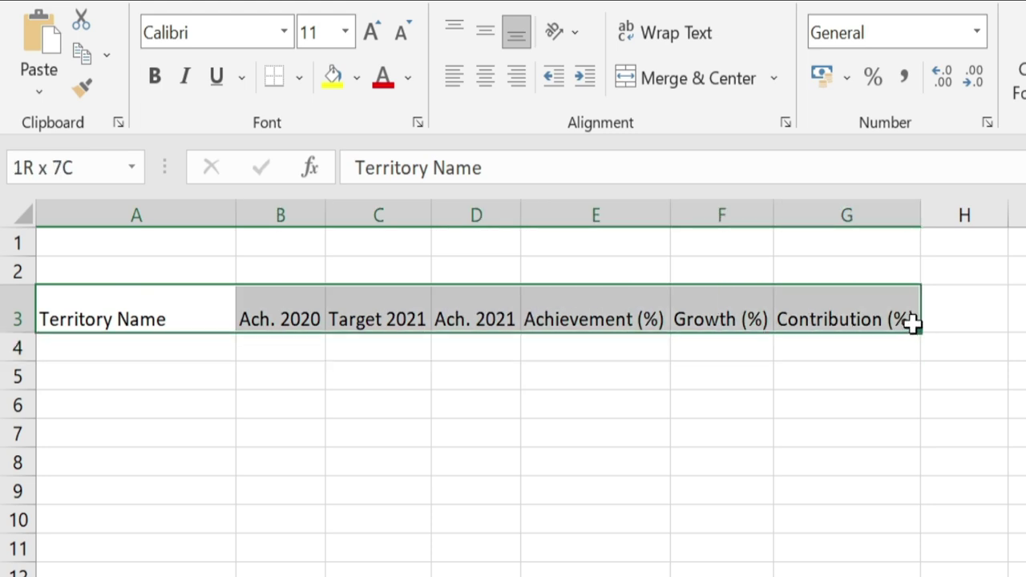
pyautogui.click(485, 34)
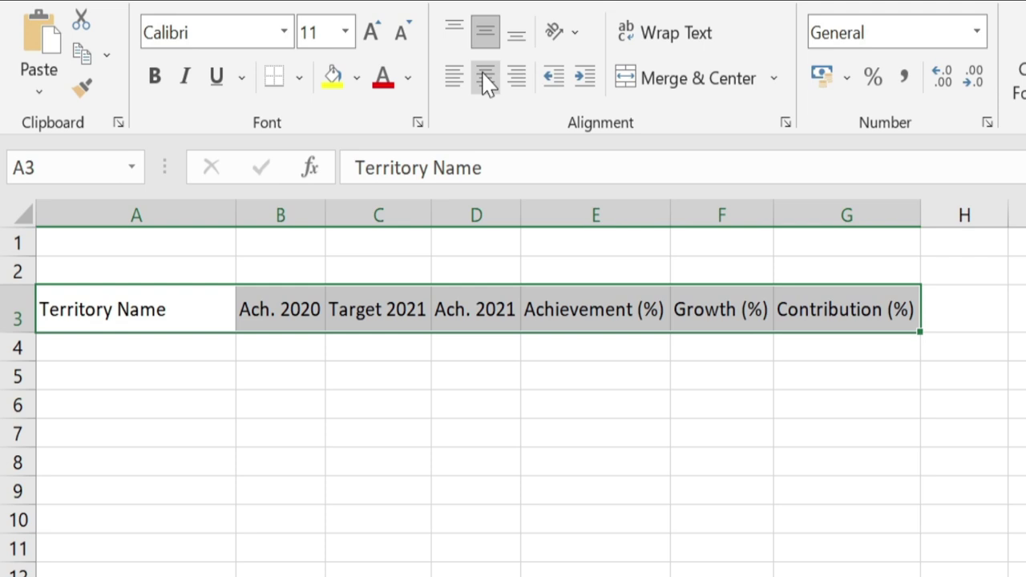
pyautogui.click(485, 75)
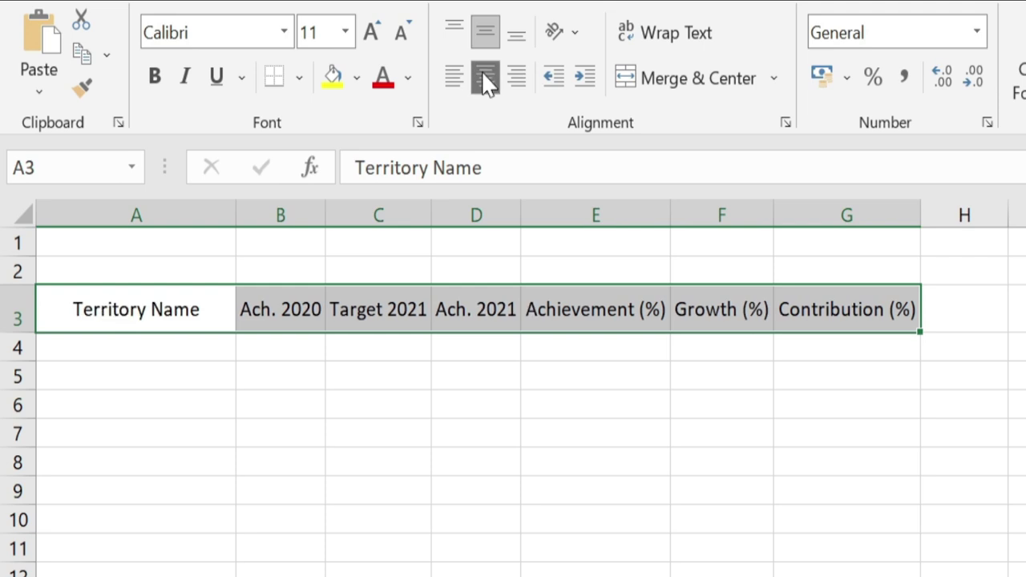
pyautogui.click(156, 77)
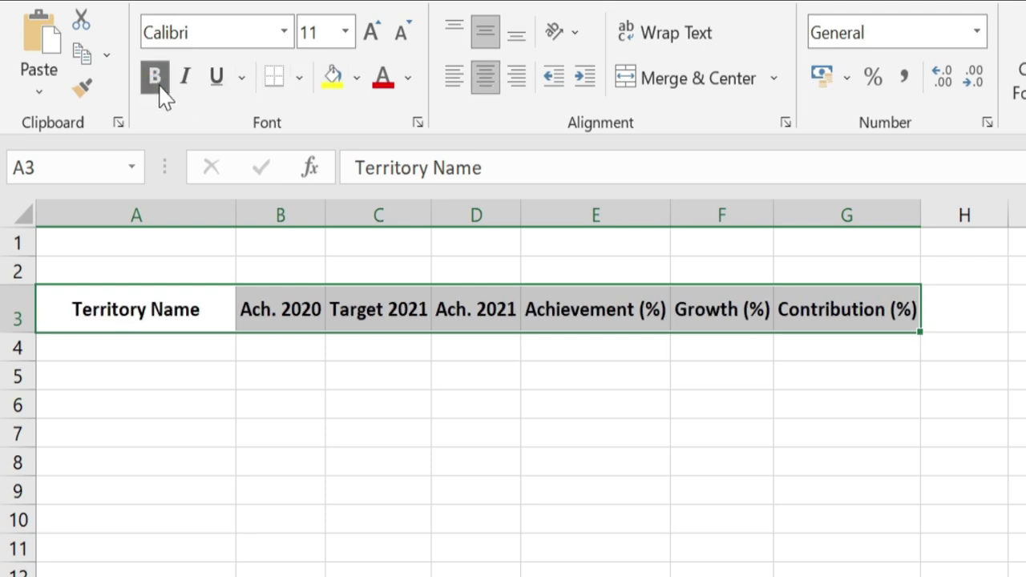
pyautogui.click(374, 38)
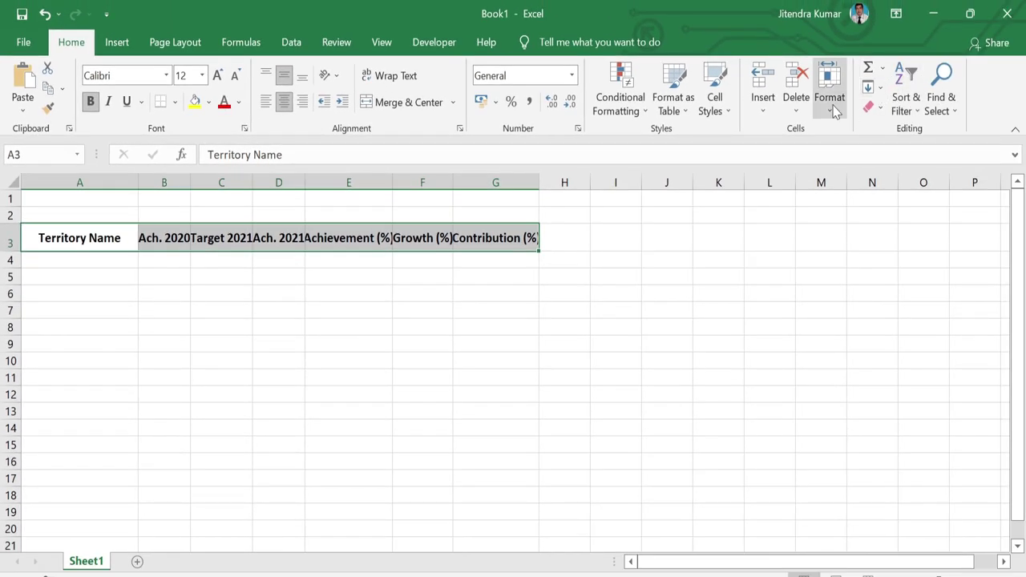
pyautogui.click(832, 106)
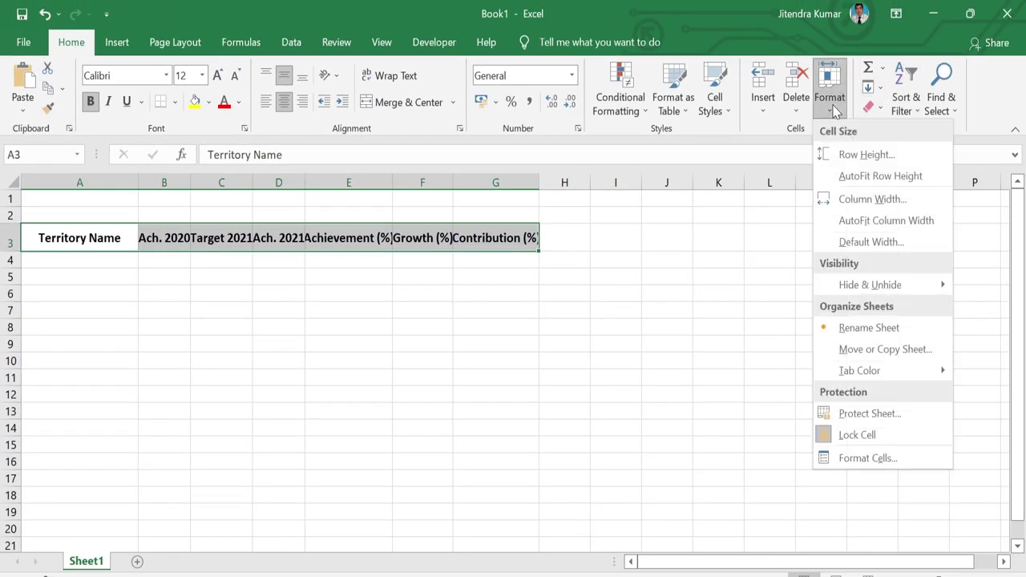
pyautogui.click(888, 221)
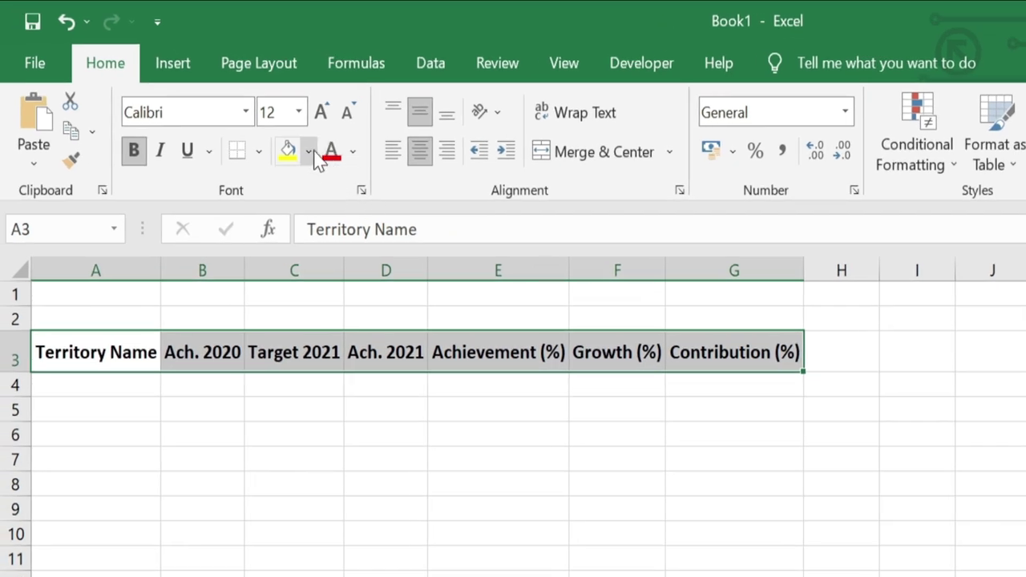
# Fill the row 3 heading cells with gold
pyautogui.click(209, 101)
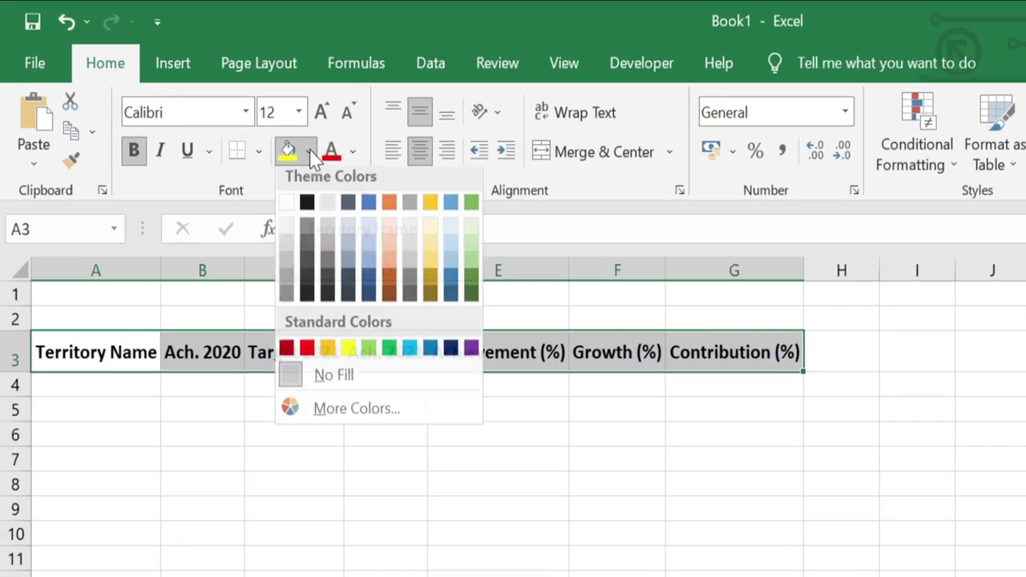
pyautogui.click(327, 355)
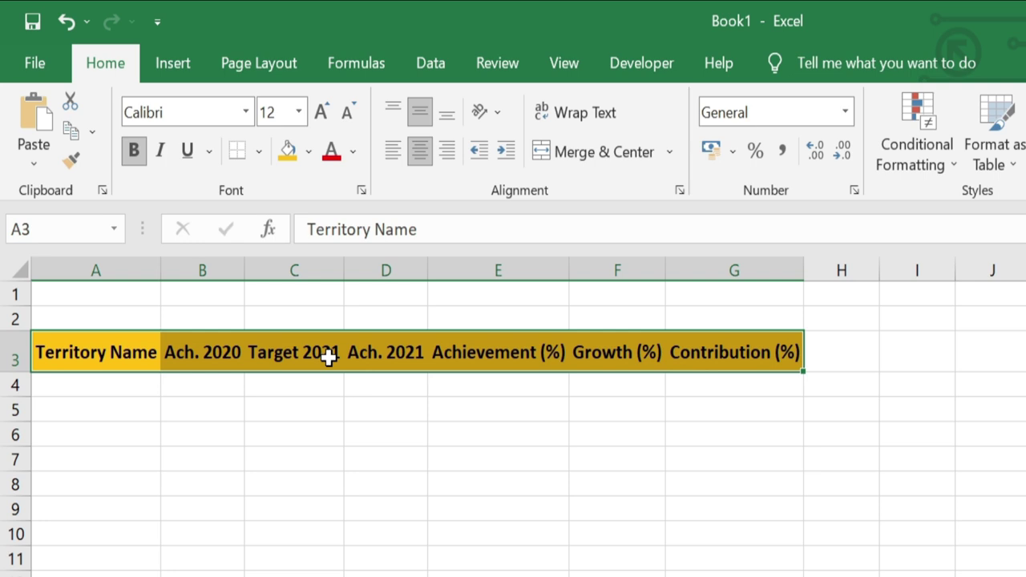
pyautogui.moveTo(51, 291)
pyautogui.mouseDown()
pyautogui.moveTo(687, 287)
pyautogui.moveTo(739, 314)
pyautogui.mouseUp()
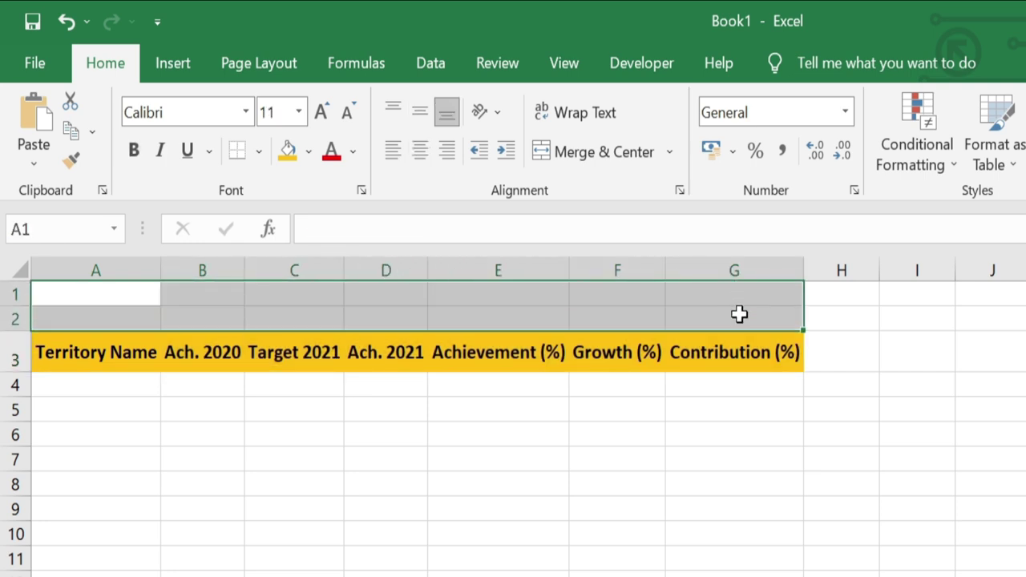
# Merge A1:G2 into one light grey title cell and make rows 1 and 2 taller
pyautogui.click(614, 160)
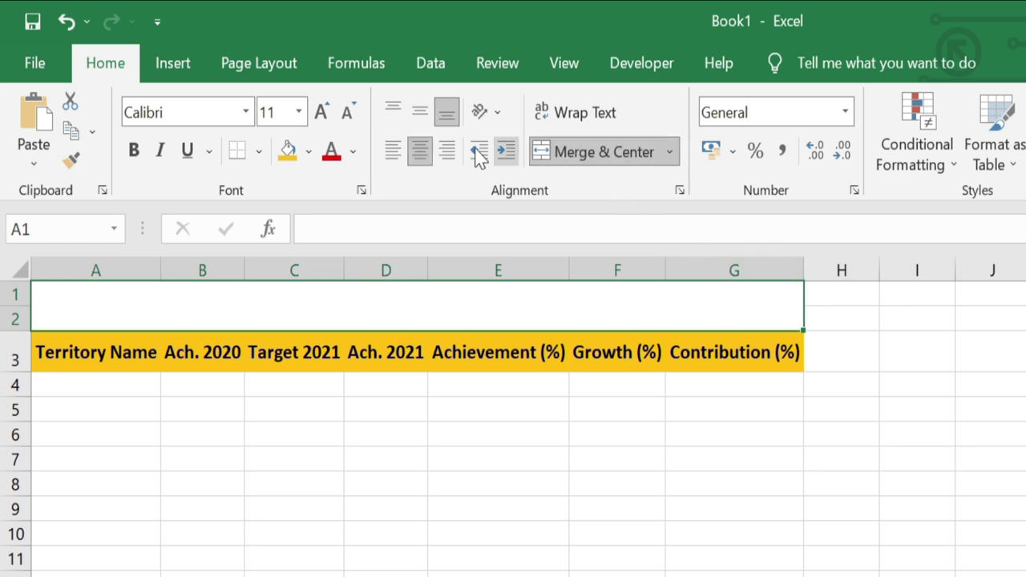
pyautogui.click(310, 154)
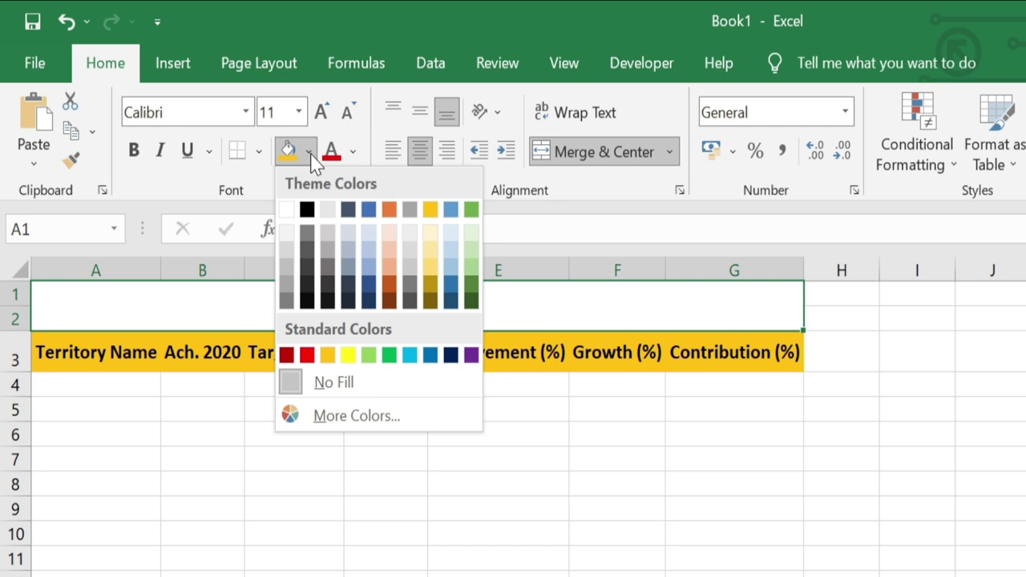
pyautogui.click(287, 250)
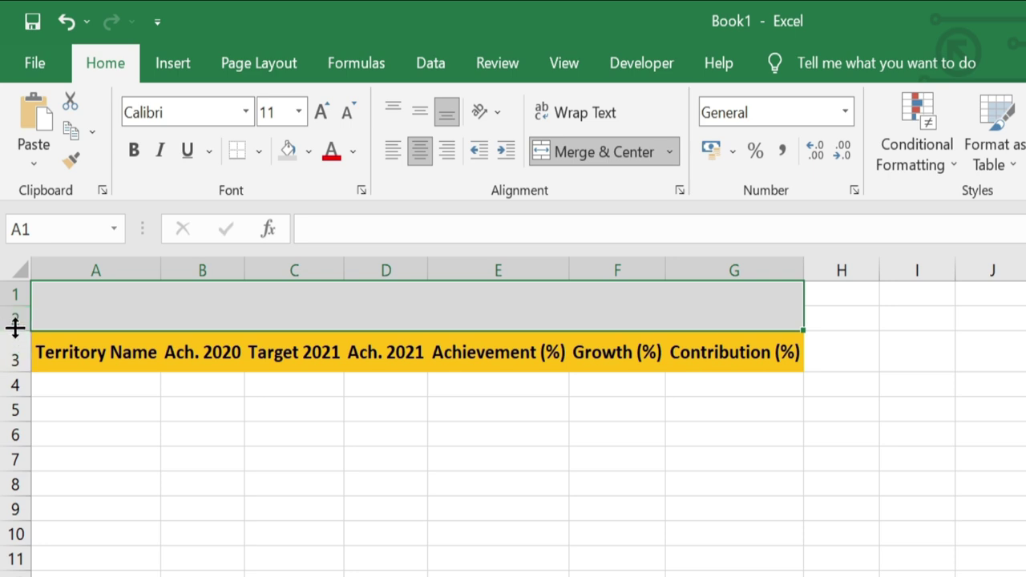
pyautogui.moveTo(17, 330); pyautogui.dragTo(17, 342)
pyautogui.moveTo(17, 307); pyautogui.dragTo(17, 314)
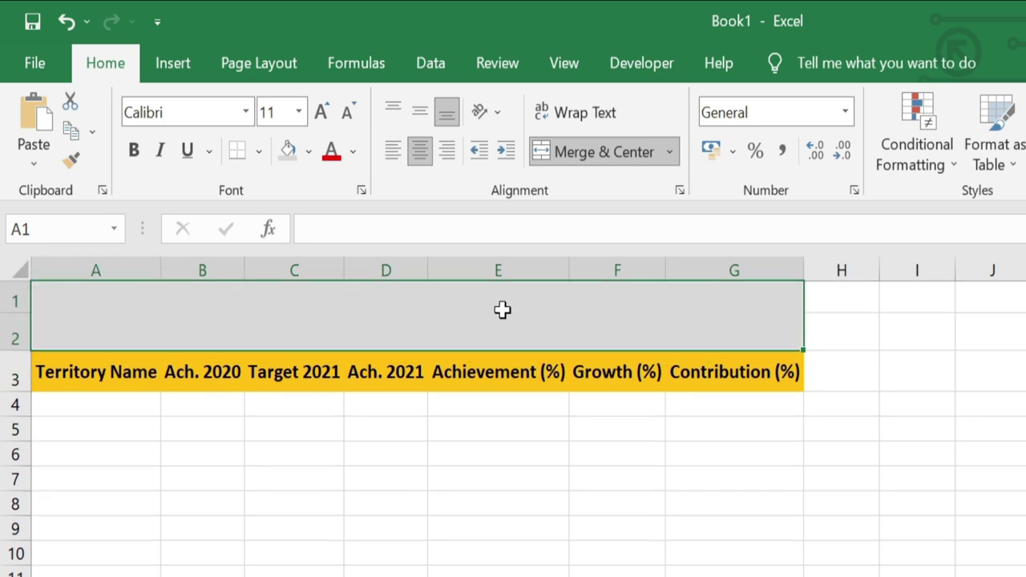
pyautogui.click(183, 77)
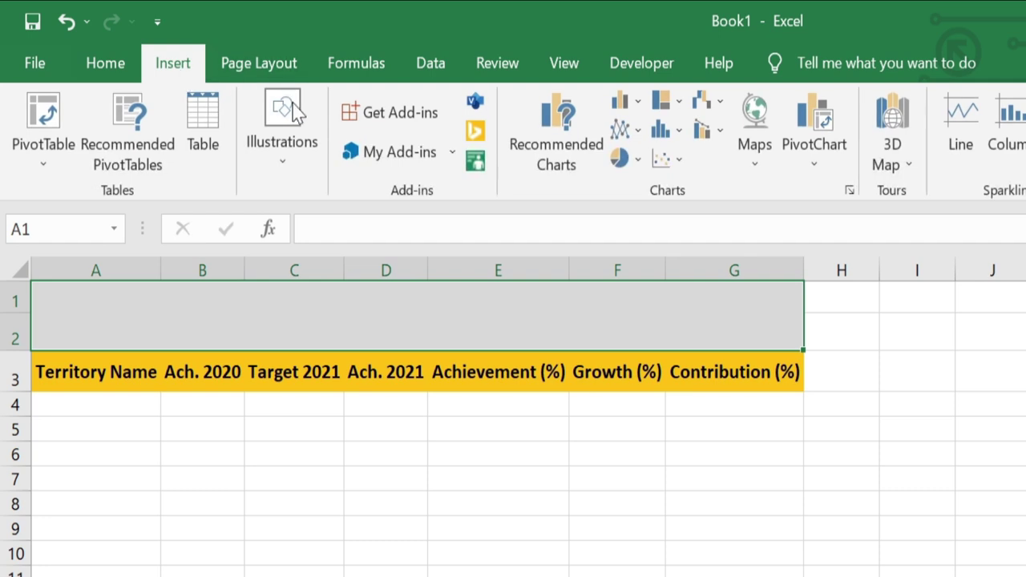
# Draw a text box over rows 1–2 containing 'Annual Sales report'
pyautogui.click(279, 159)
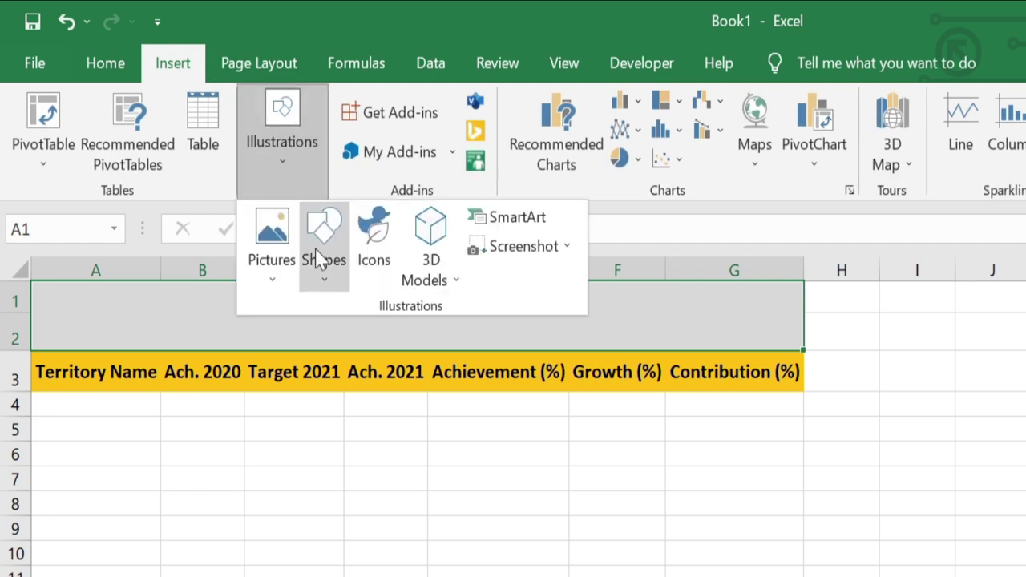
pyautogui.click(317, 250)
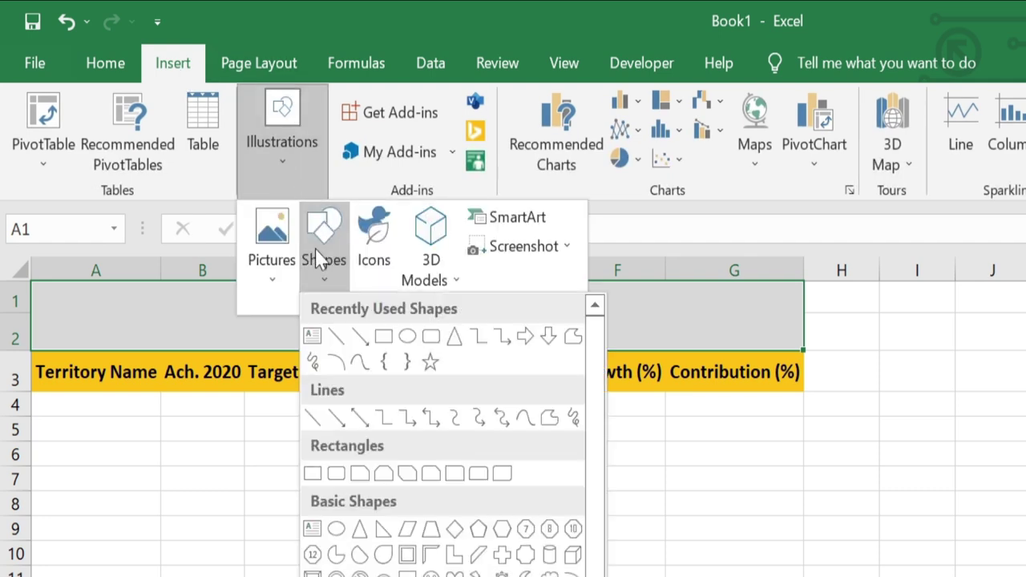
pyautogui.click(312, 340)
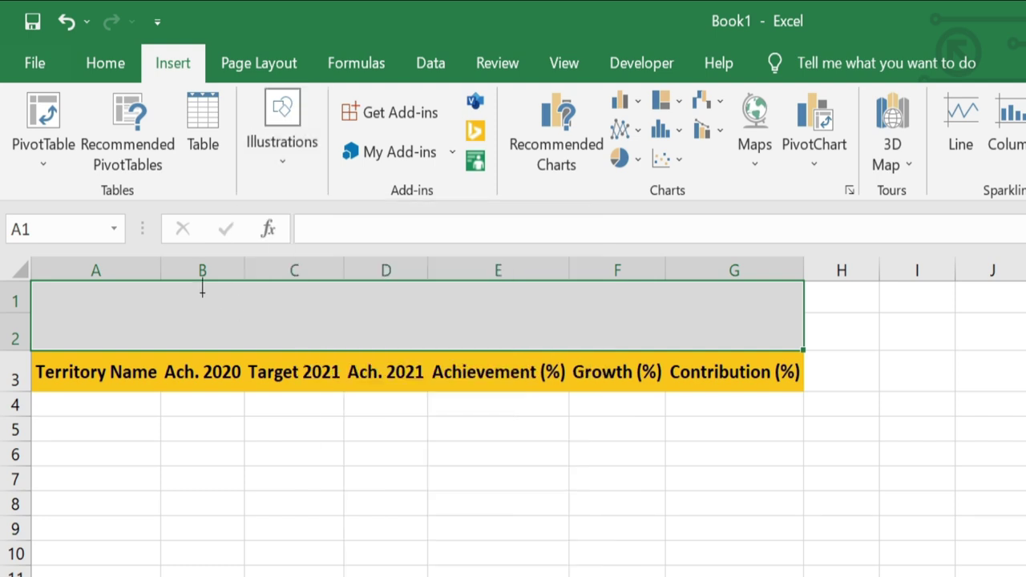
pyautogui.moveTo(182, 298); pyautogui.dragTo(601, 343)
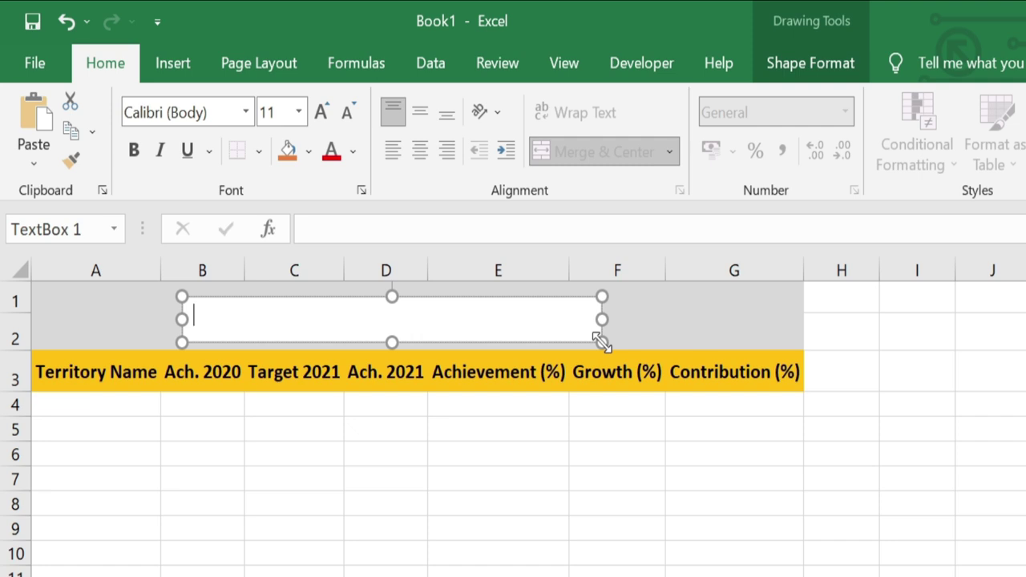
pyautogui.write('Annual Sal')
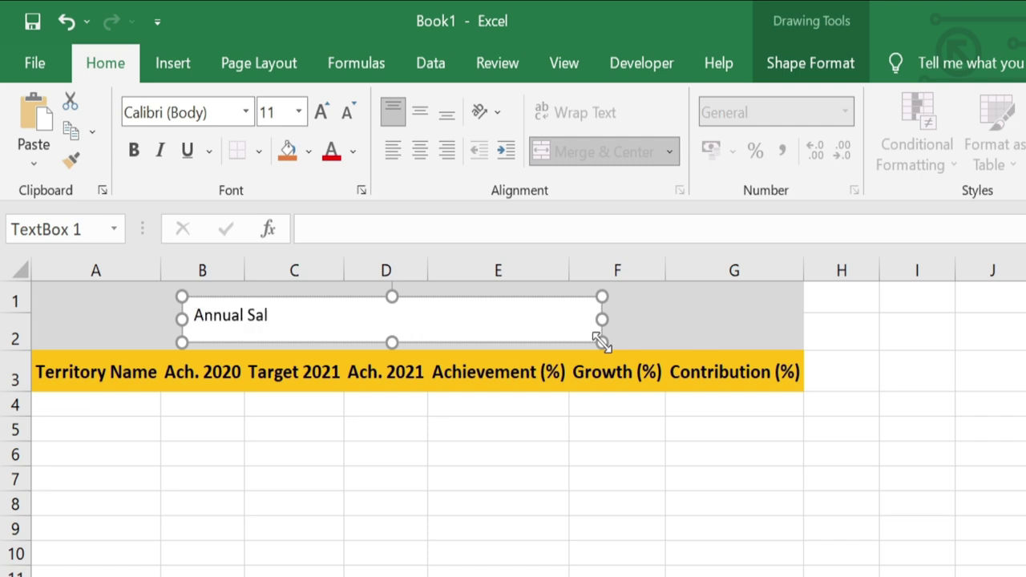
pyautogui.write('es report')
# Set the title text to Arial Black at size 20
pyautogui.hotkey('ctrl', 'a')
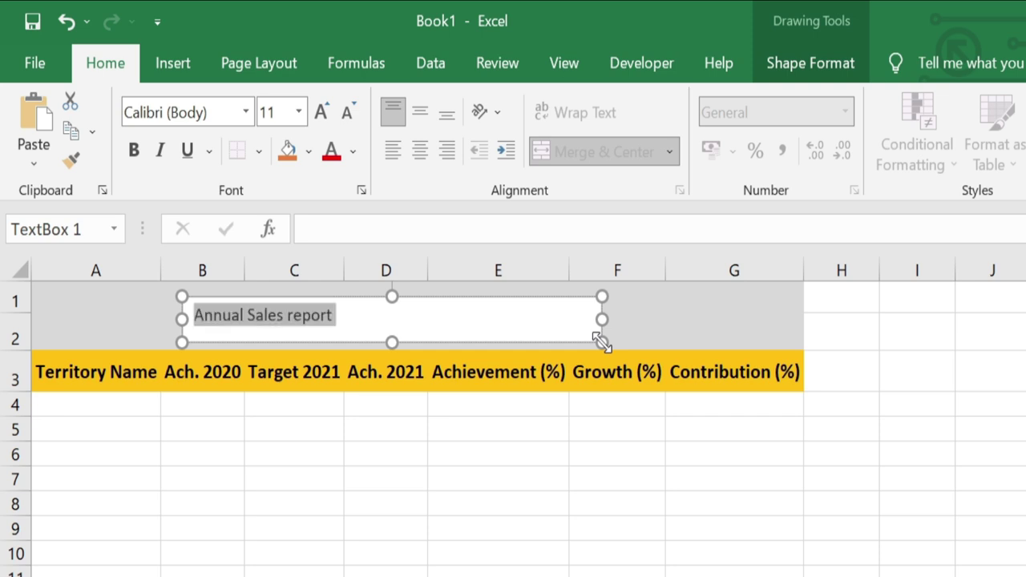
pyautogui.click(246, 113)
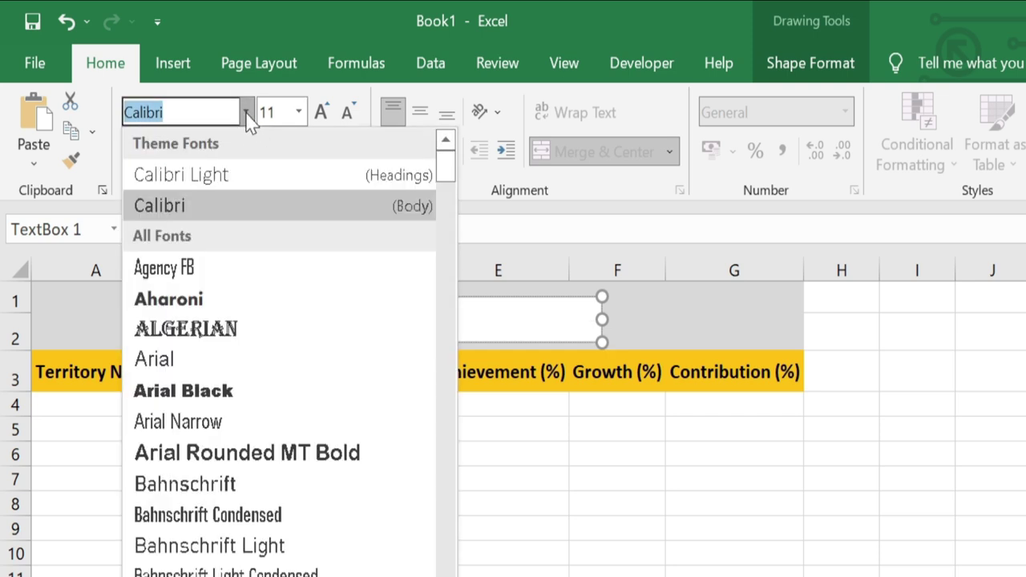
pyautogui.click(223, 390)
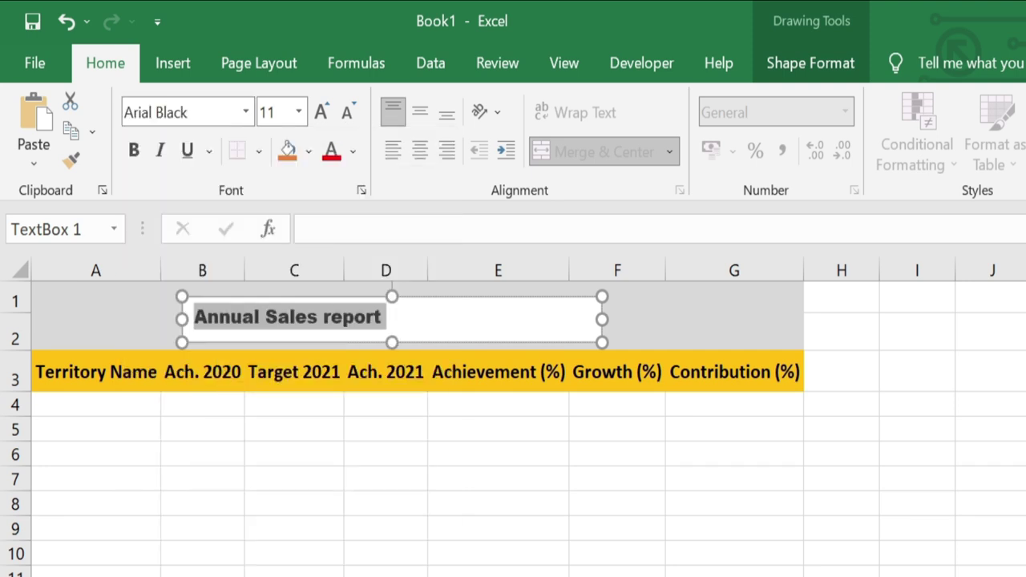
pyautogui.click(324, 116)
pyautogui.click(324, 117)
pyautogui.click(324, 117)
pyautogui.click(324, 116)
pyautogui.click(324, 123)
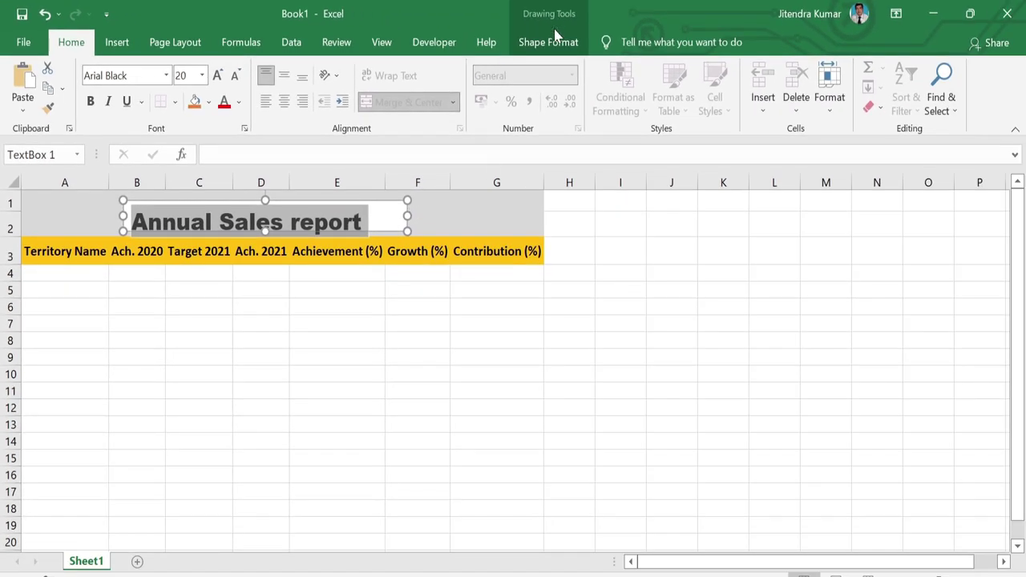
pyautogui.click(553, 44)
# Give the title box no fill and no outline
pyautogui.click(420, 69)
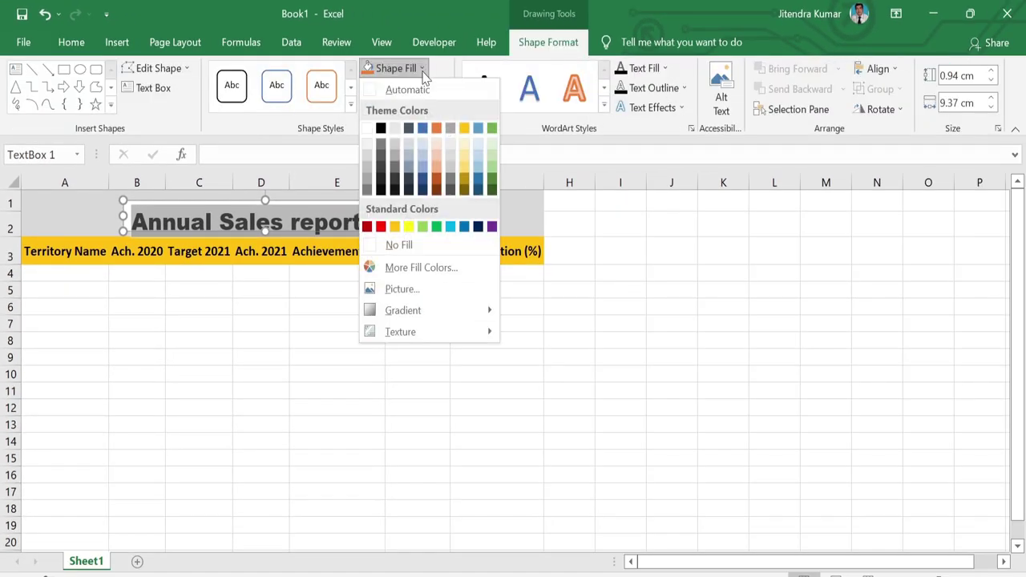
pyautogui.click(401, 246)
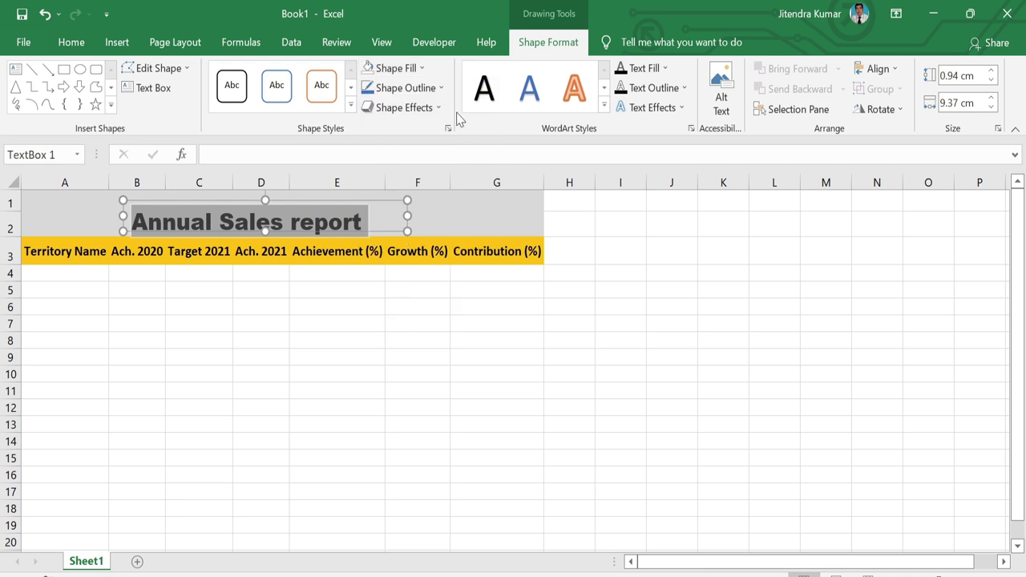
pyautogui.click(440, 90)
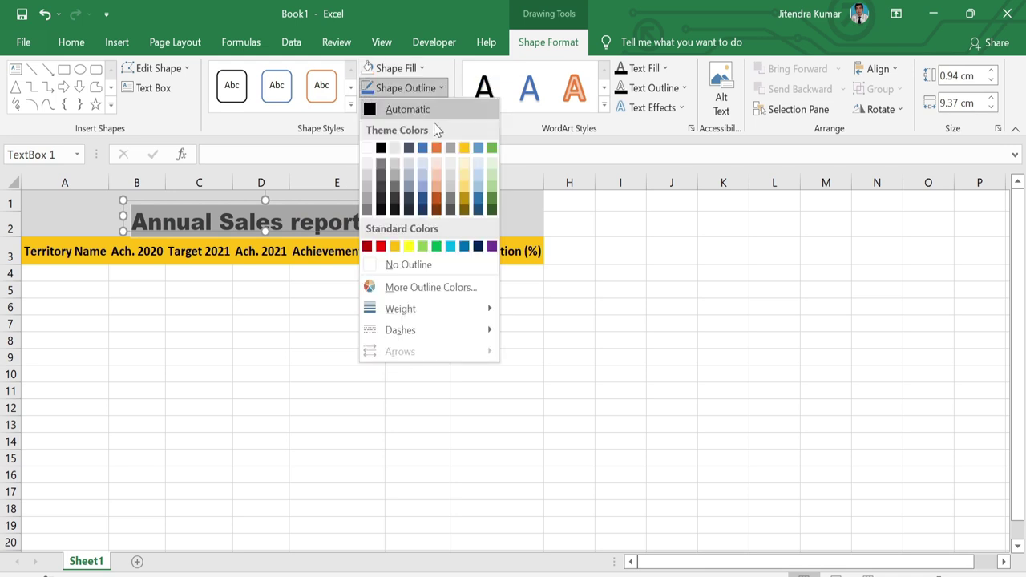
pyautogui.click(433, 266)
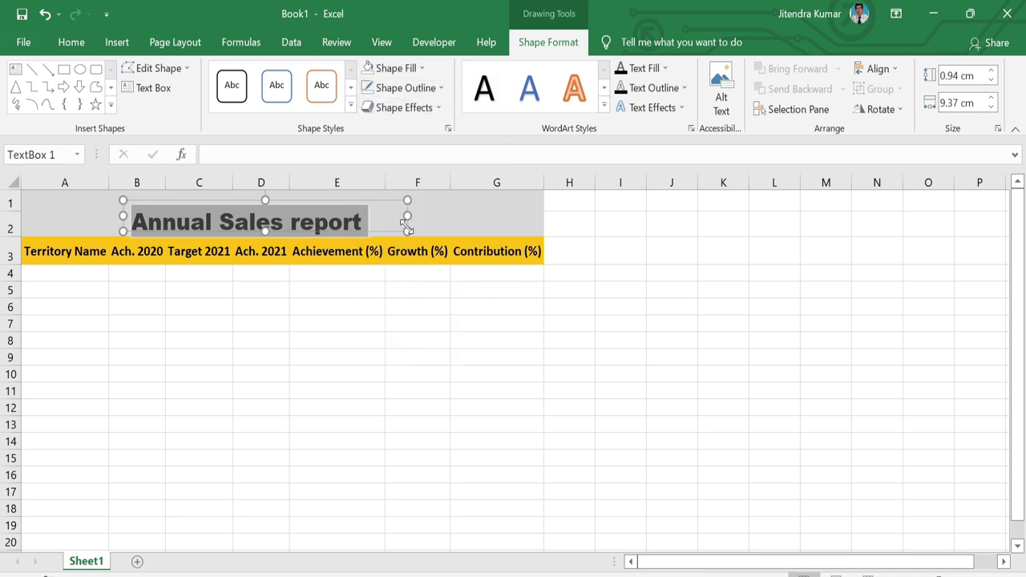
# Apply an outer drop shadow to the title box and centre it above the table
pyautogui.click(431, 108)
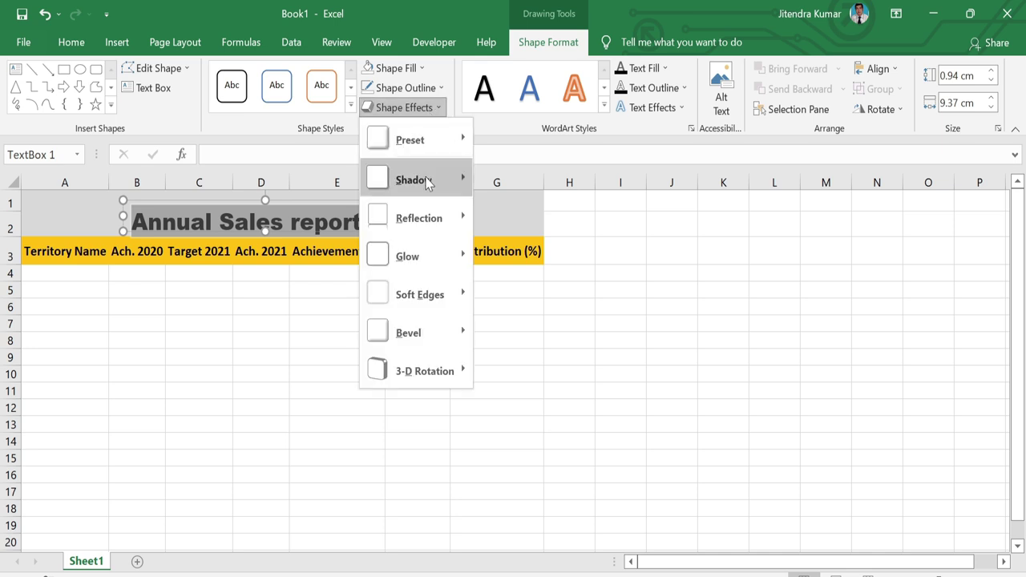
pyautogui.moveTo(413, 180)
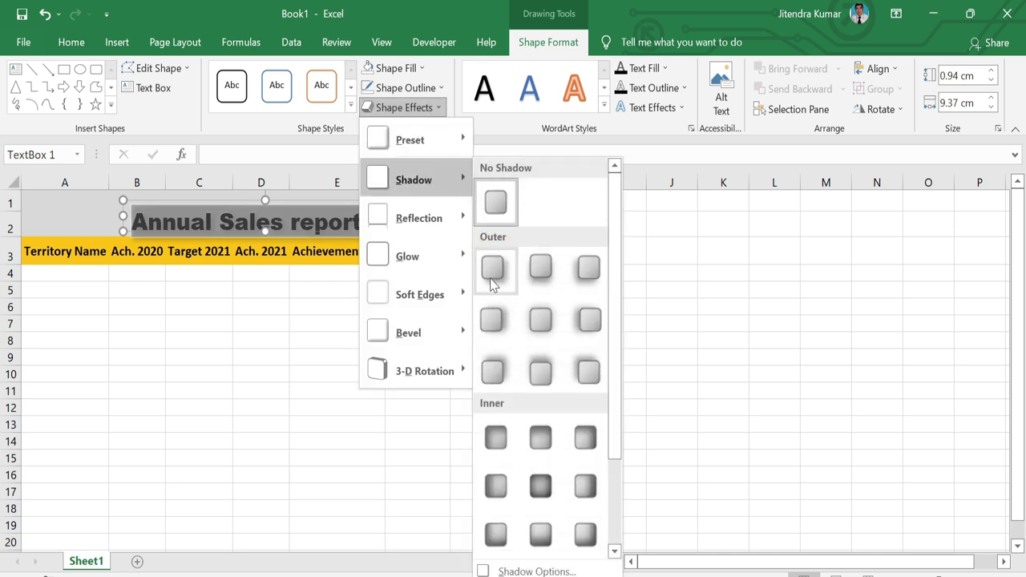
pyautogui.click(492, 269)
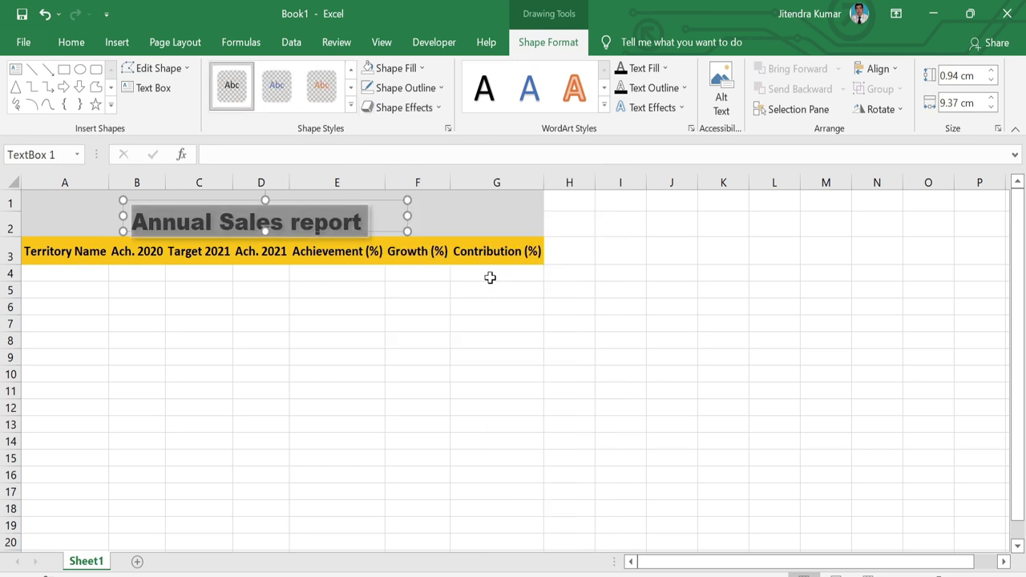
pyautogui.click(406, 210)
pyautogui.moveTo(407, 210); pyautogui.dragTo(418, 200)
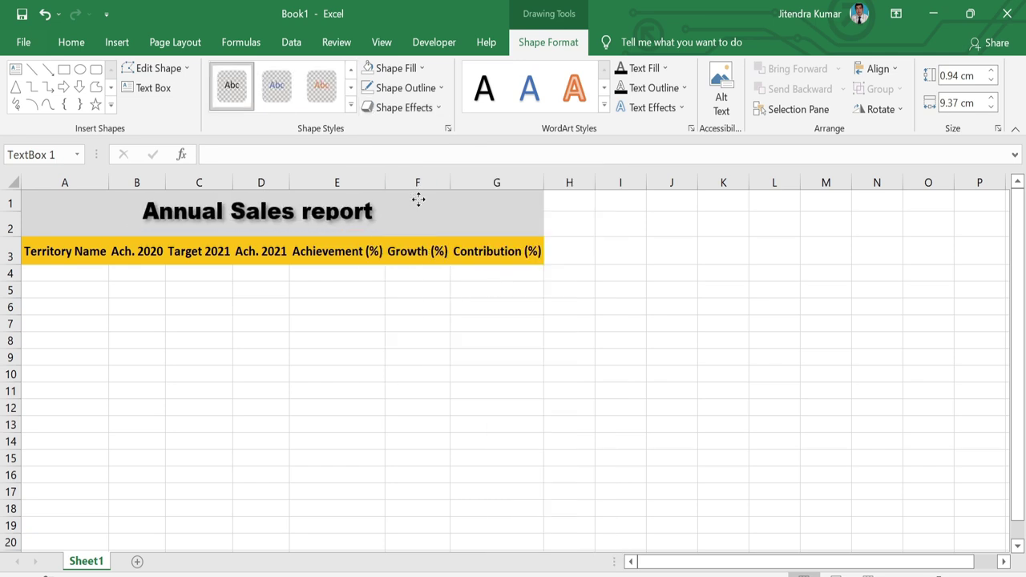
pyautogui.click(523, 355)
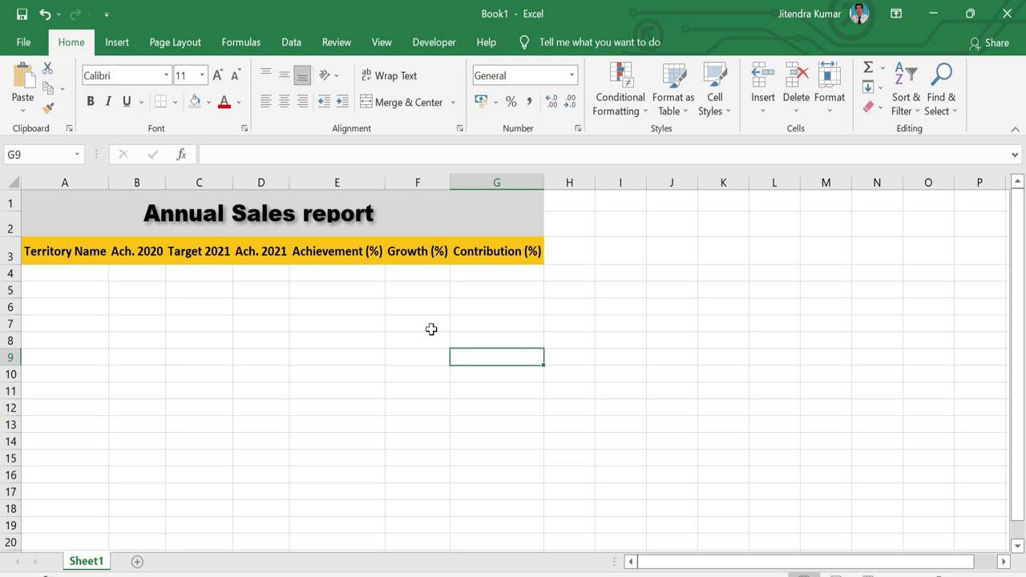
# Paste the territory data into A4, add All Borders to A4:G16, and centre columns B–G
pyautogui.hotkey('ctrl', 'v')
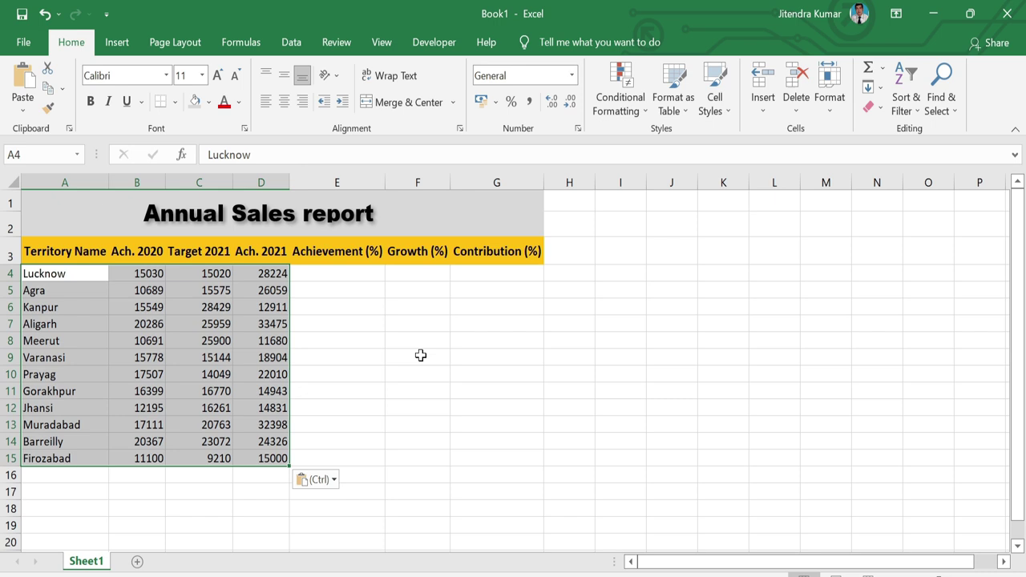
pyautogui.moveTo(51, 273); pyautogui.dragTo(529, 455)
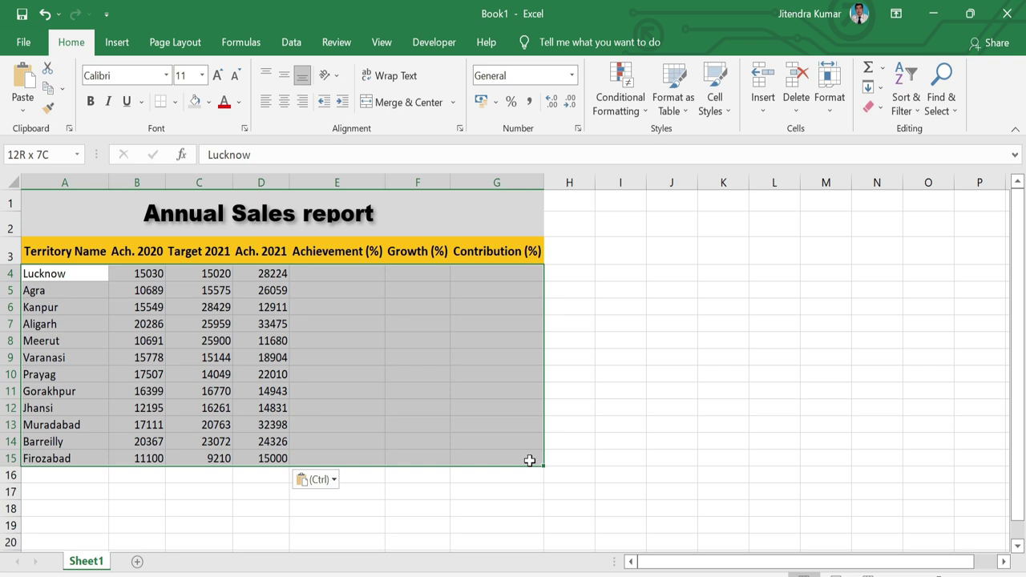
pyautogui.moveTo(529, 460); pyautogui.dragTo(531, 473)
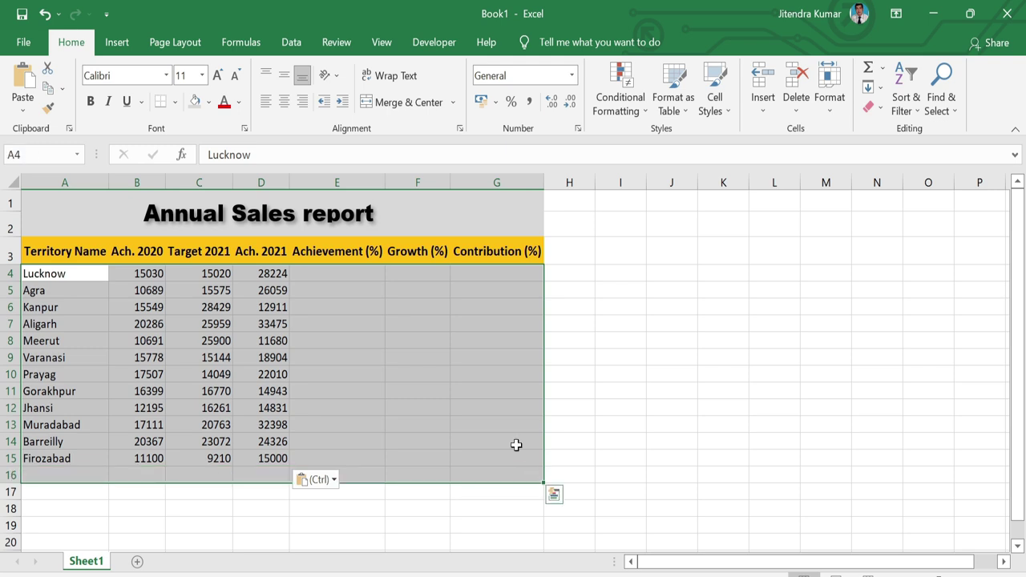
pyautogui.click(174, 102)
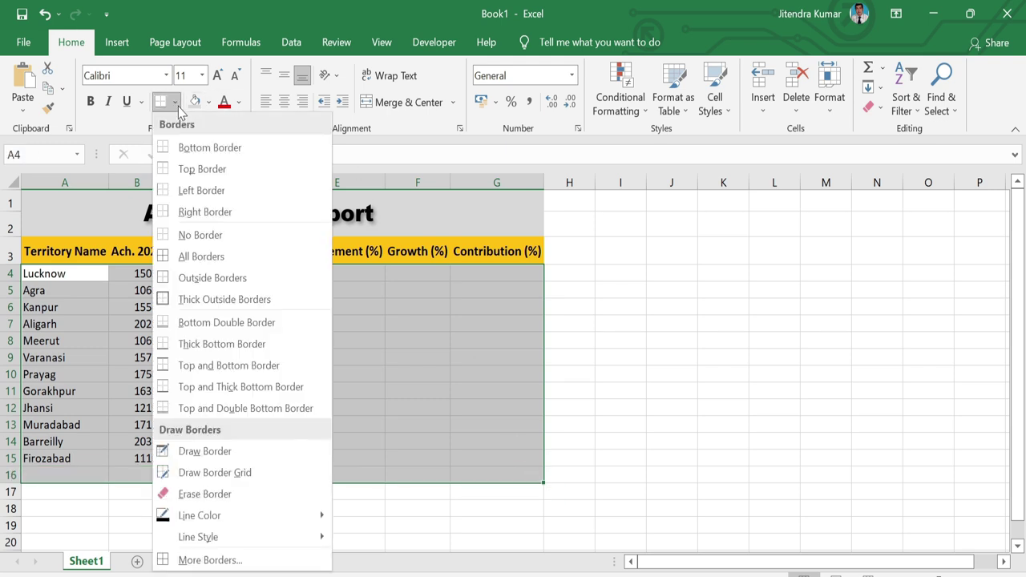
pyautogui.click(195, 256)
pyautogui.moveTo(136, 273); pyautogui.dragTo(505, 475)
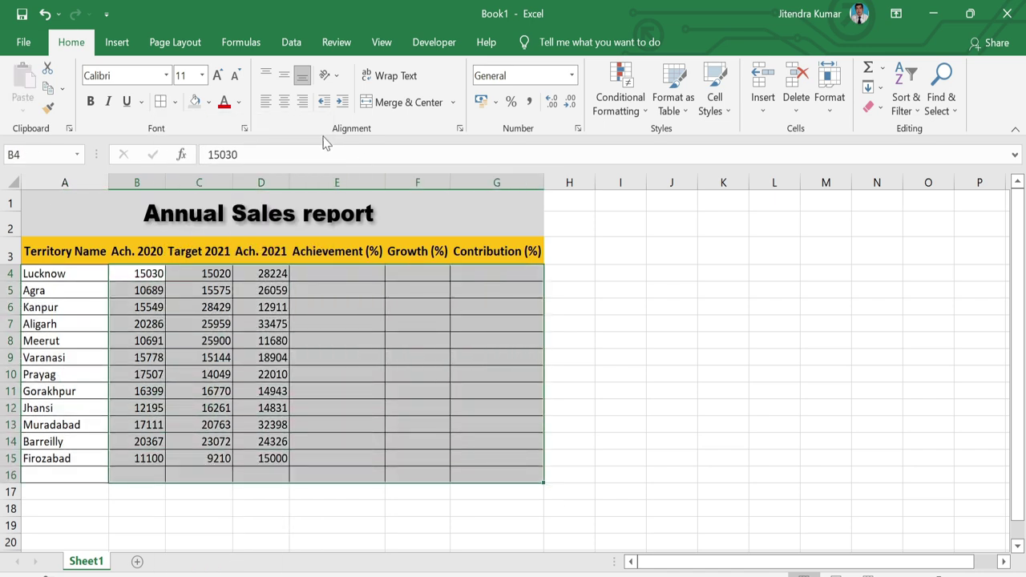
pyautogui.click(285, 104)
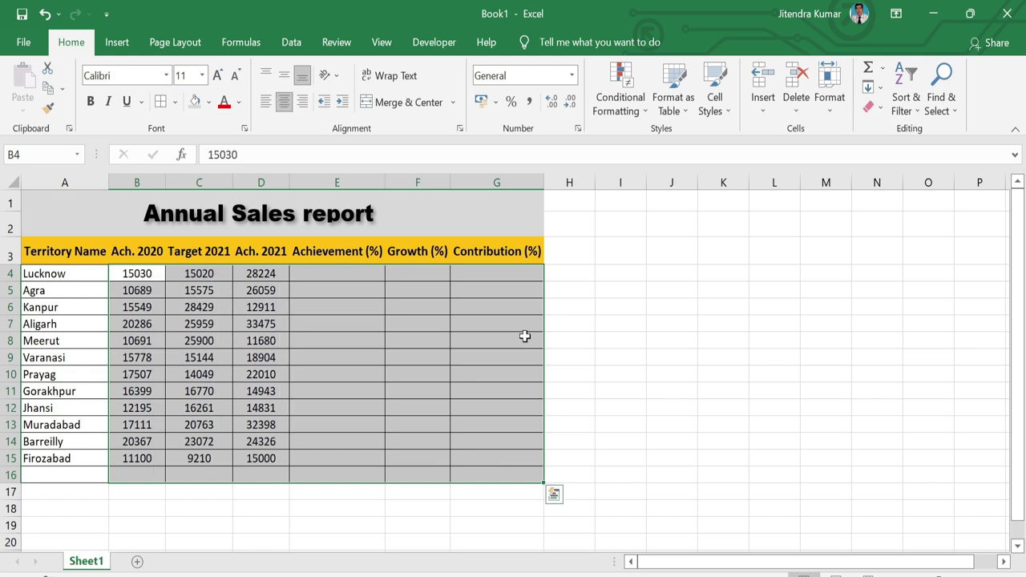
# AutoSum B16 and copy it to C16:D16, giving totals 182702, 226152 and 254761
pyautogui.click(136, 475)
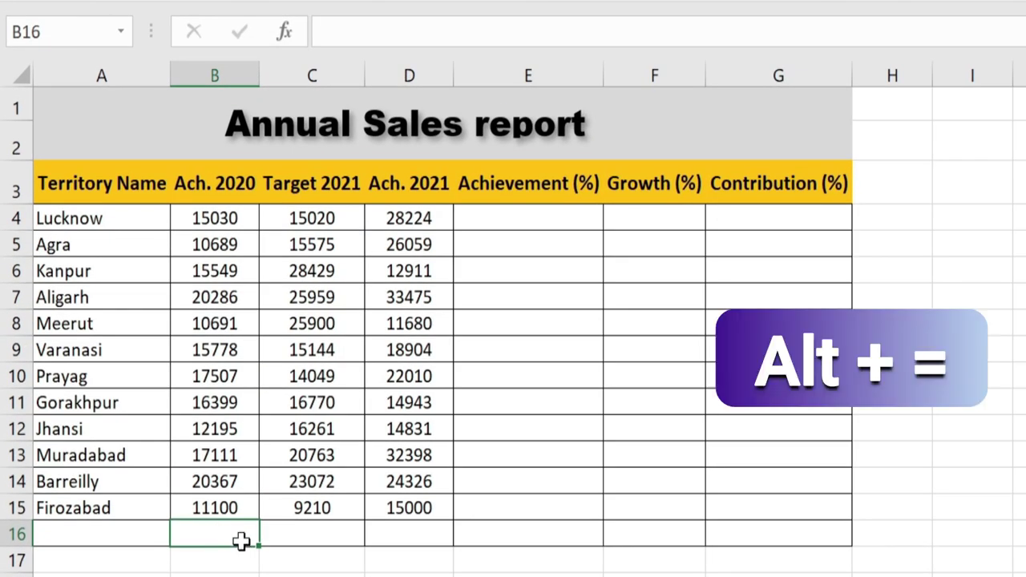
pyautogui.hotkey('alt', '=')
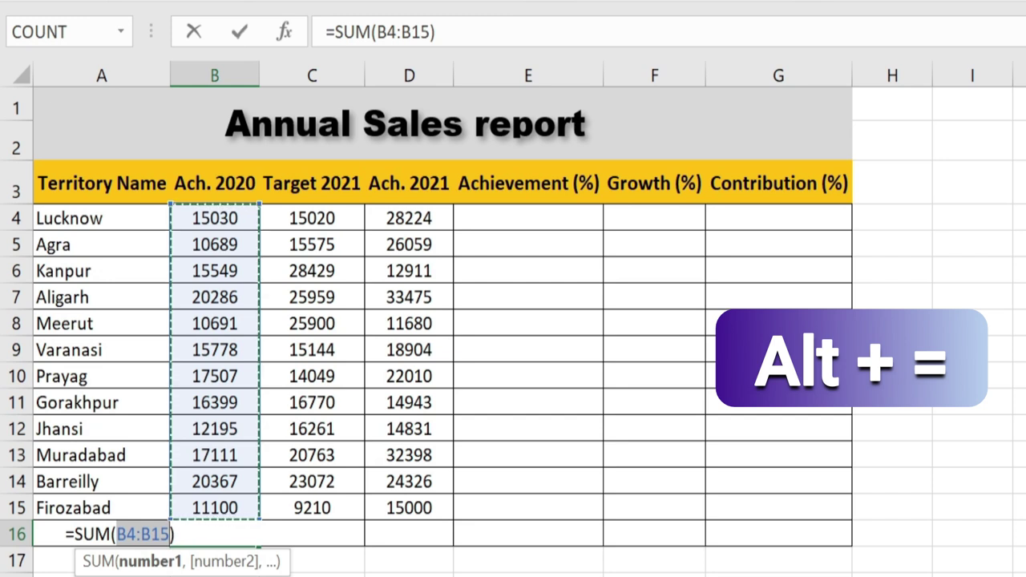
pyautogui.press('Return')
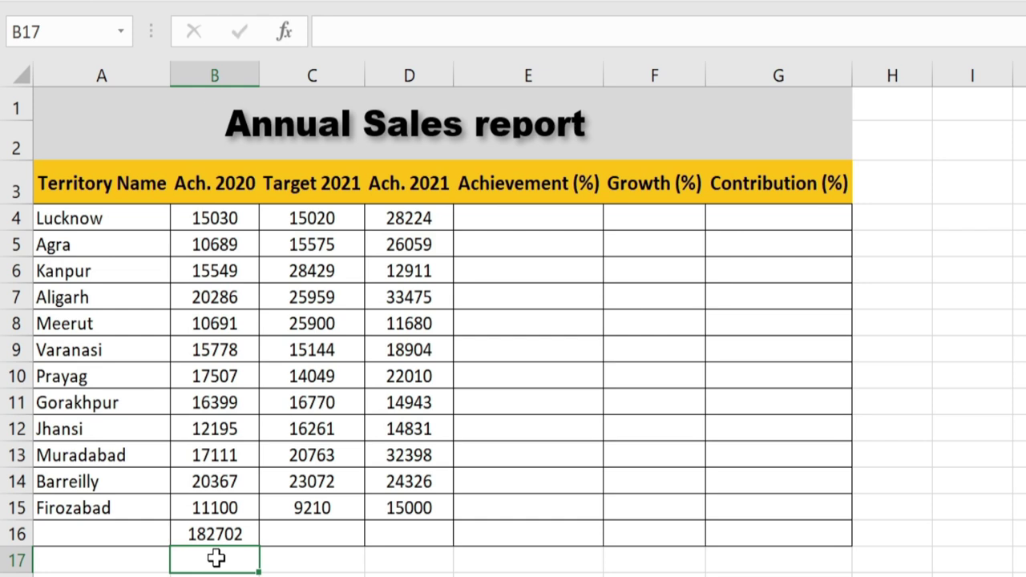
pyautogui.click(216, 535)
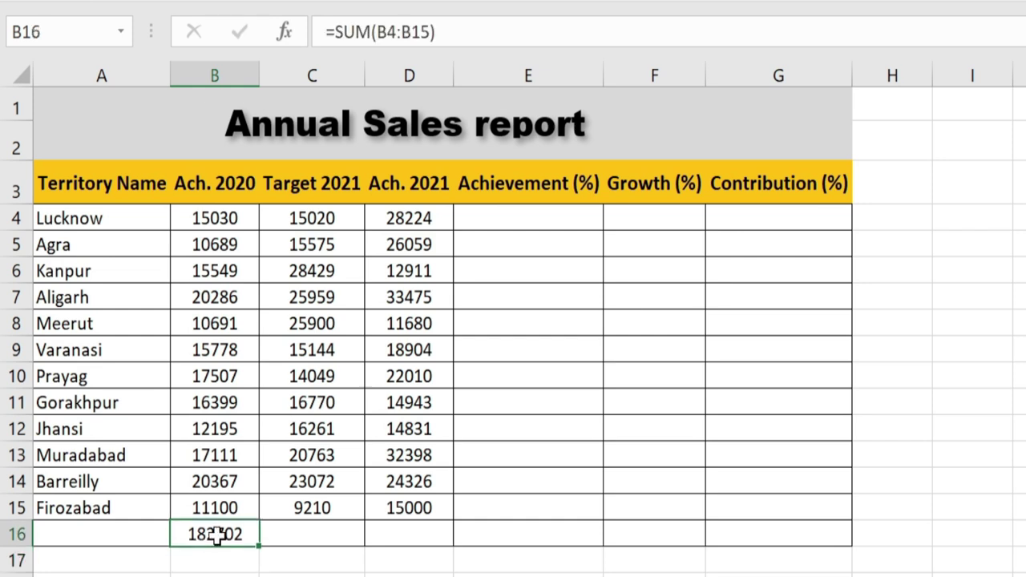
pyautogui.moveTo(259, 546)
pyautogui.mouseDown()
pyautogui.moveTo(440, 556)
pyautogui.moveTo(428, 558)
pyautogui.mouseUp()
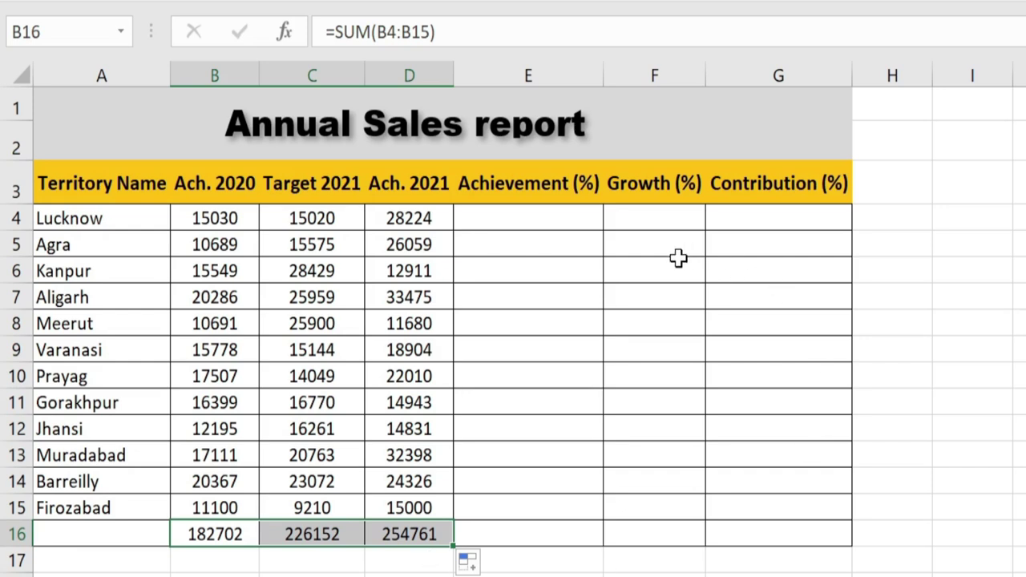
# Enter =D4/C4 in E4, format it as a percentage, and fill it down to E16
pyautogui.click(566, 225)
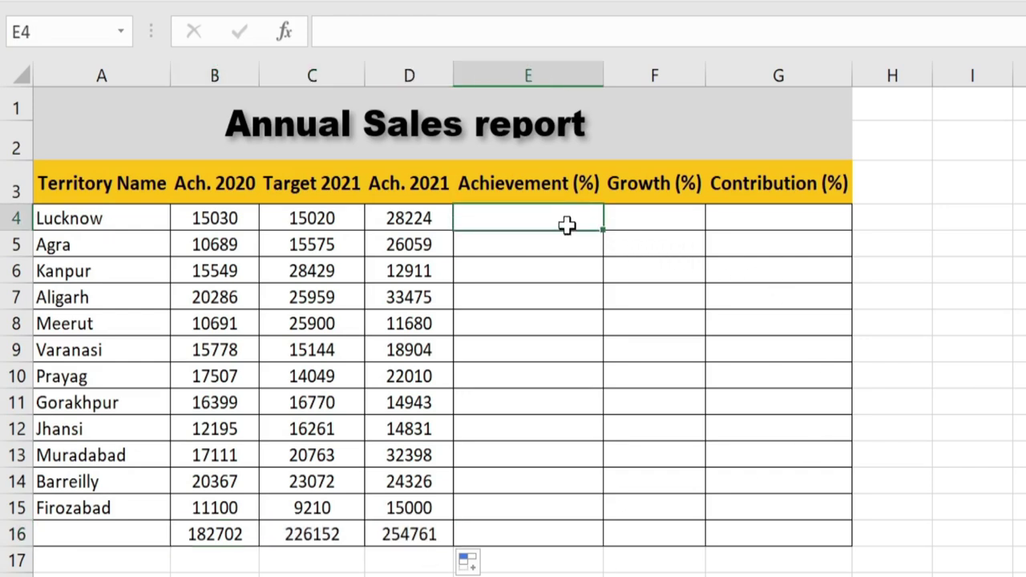
pyautogui.write('=')
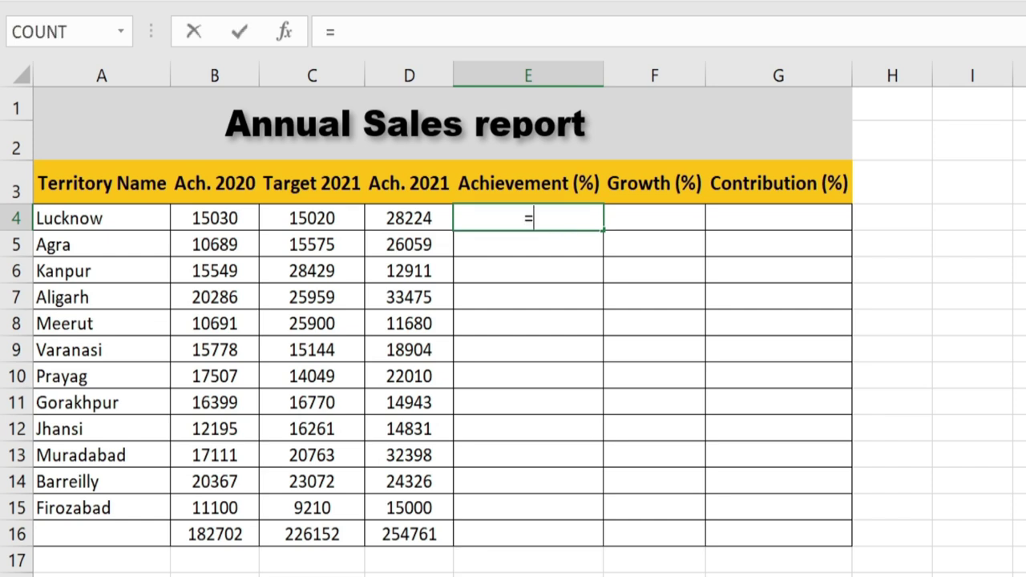
pyautogui.click(433, 221)
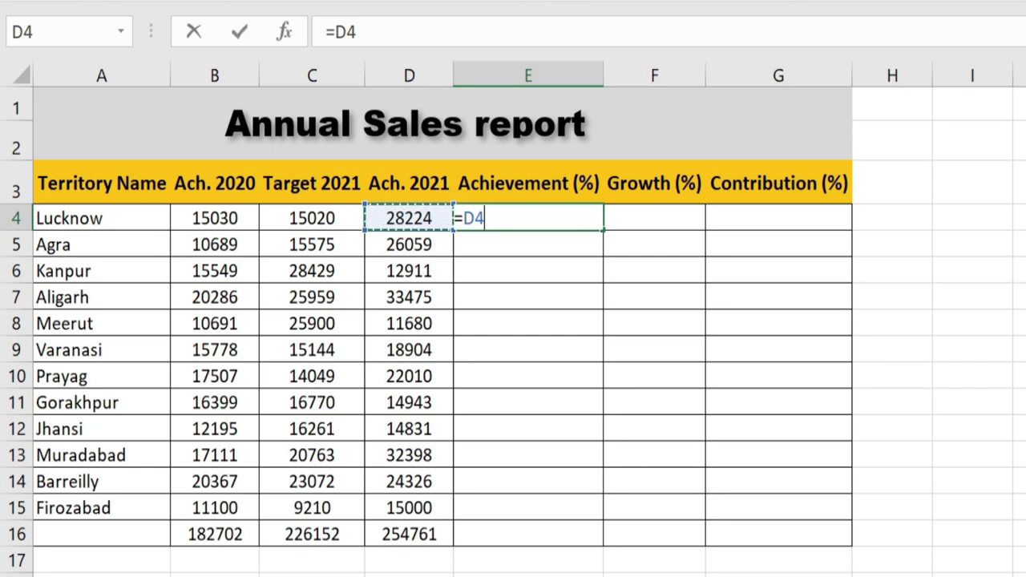
pyautogui.write('/')
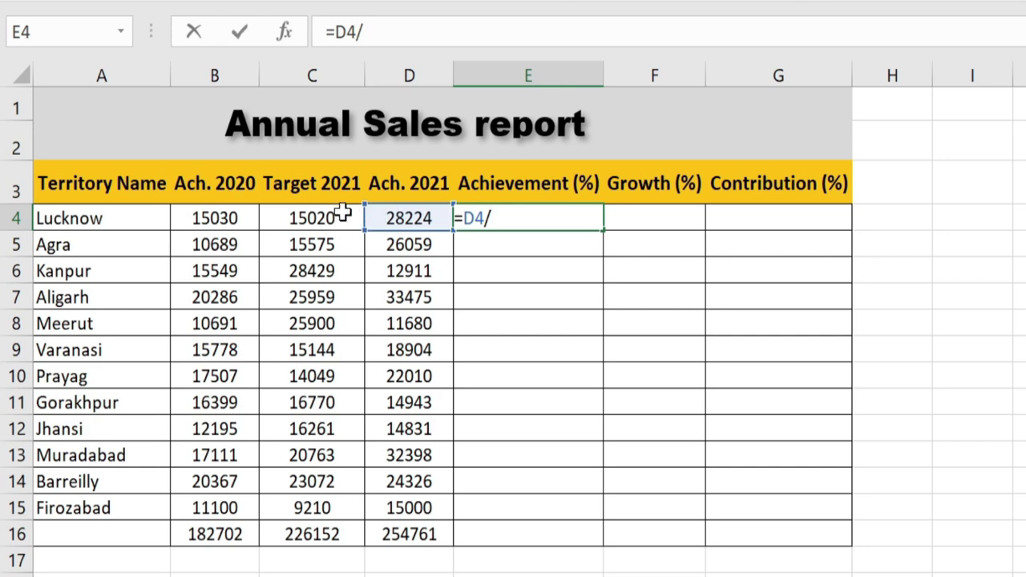
pyautogui.click(330, 215)
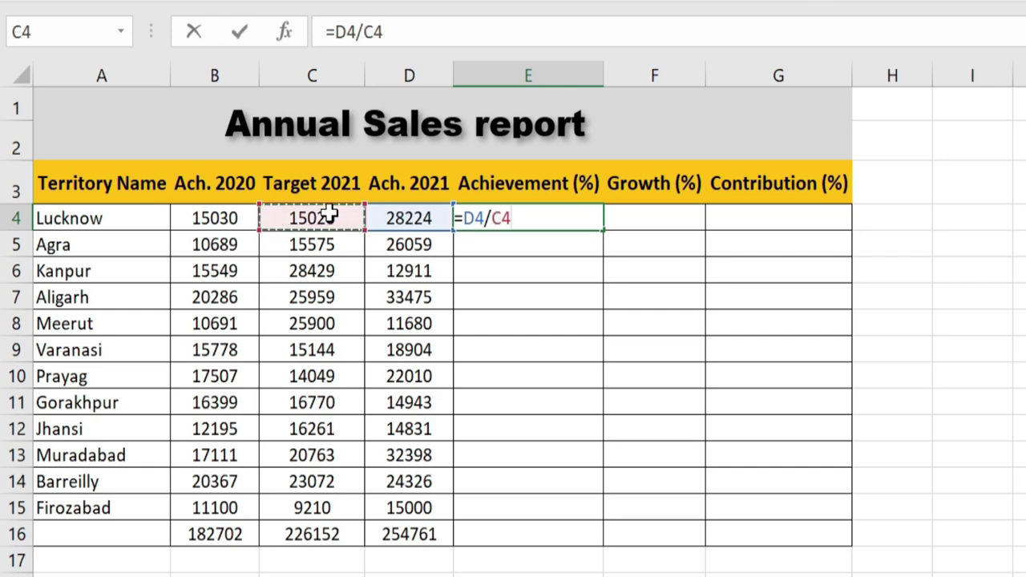
pyautogui.press('Return')
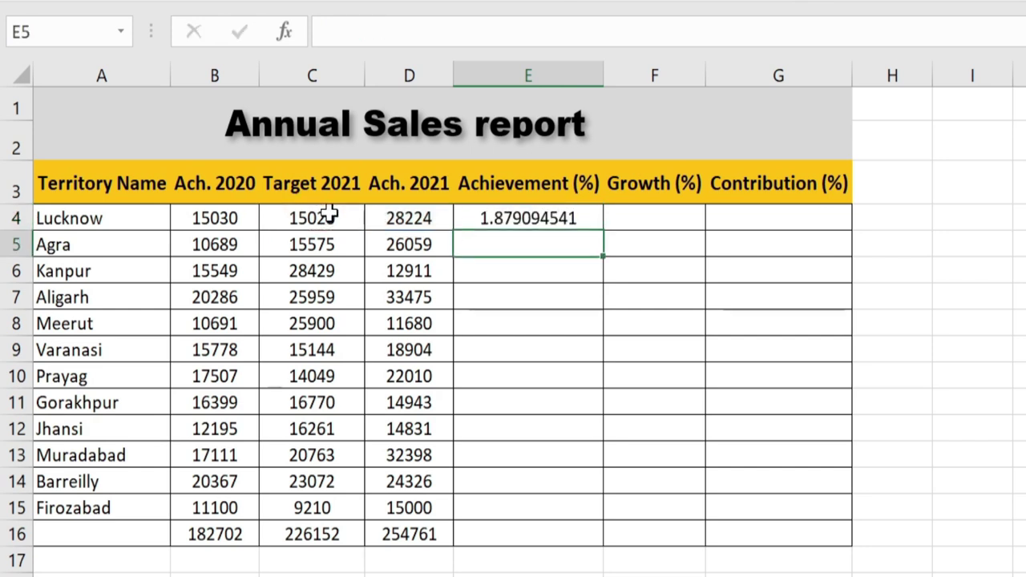
pyautogui.click(566, 224)
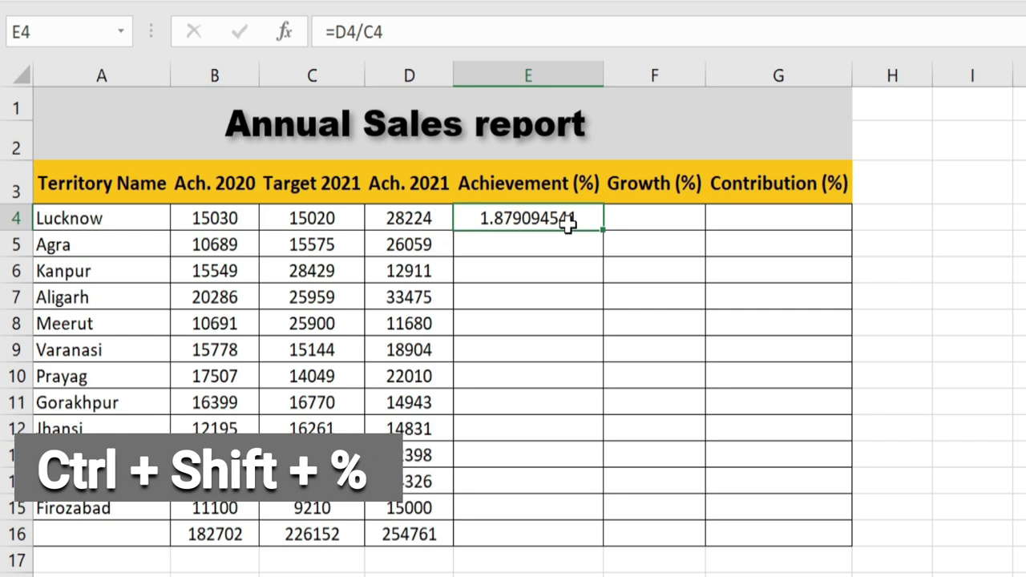
pyautogui.hotkey('ctrl', 'shift', '5')
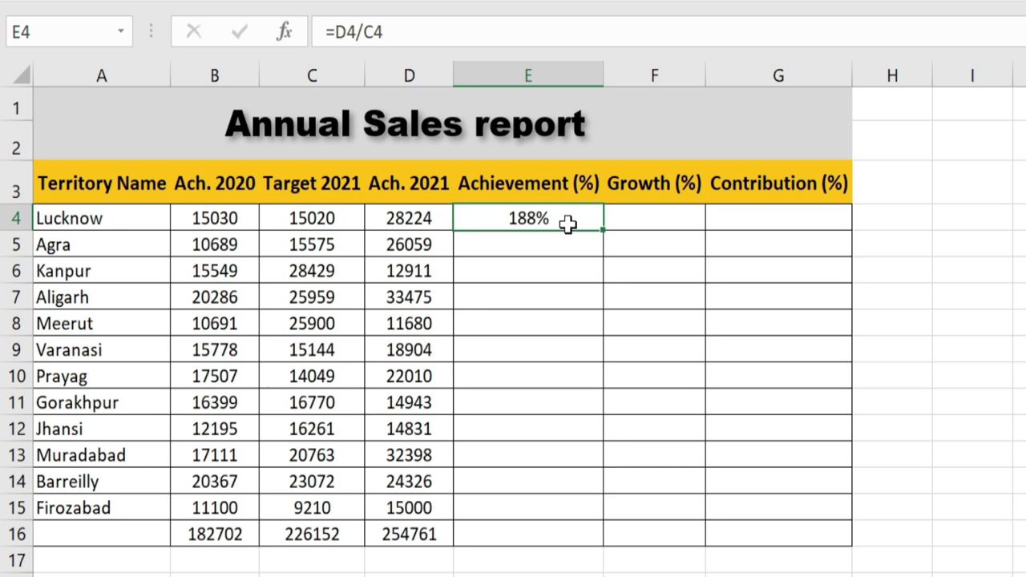
pyautogui.moveTo(603, 230); pyautogui.dragTo(622, 539)
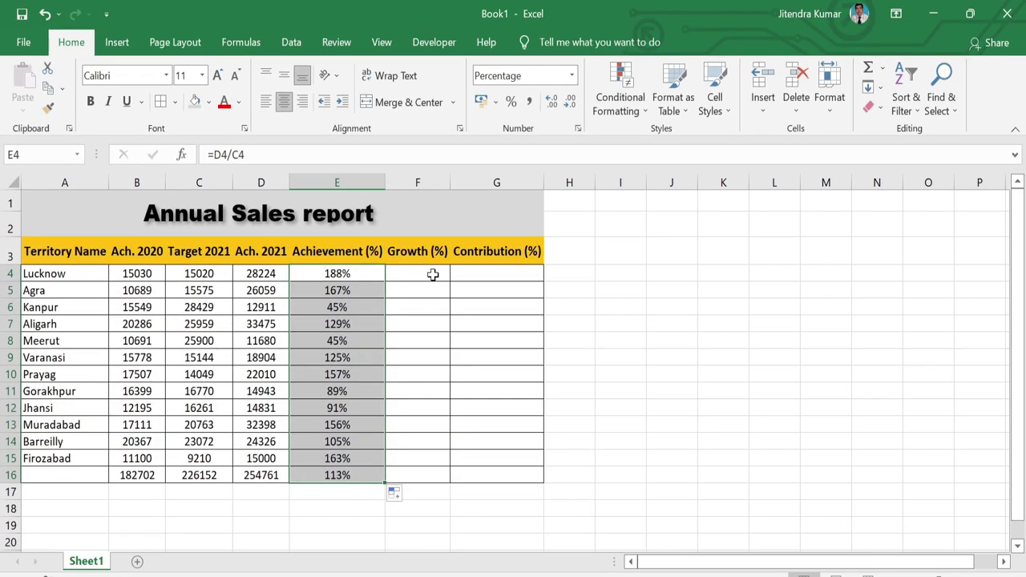
# Append 'Over Last Year' to the F3 heading, resize column F, wrap the text and heighten row 3
pyautogui.click(433, 274)
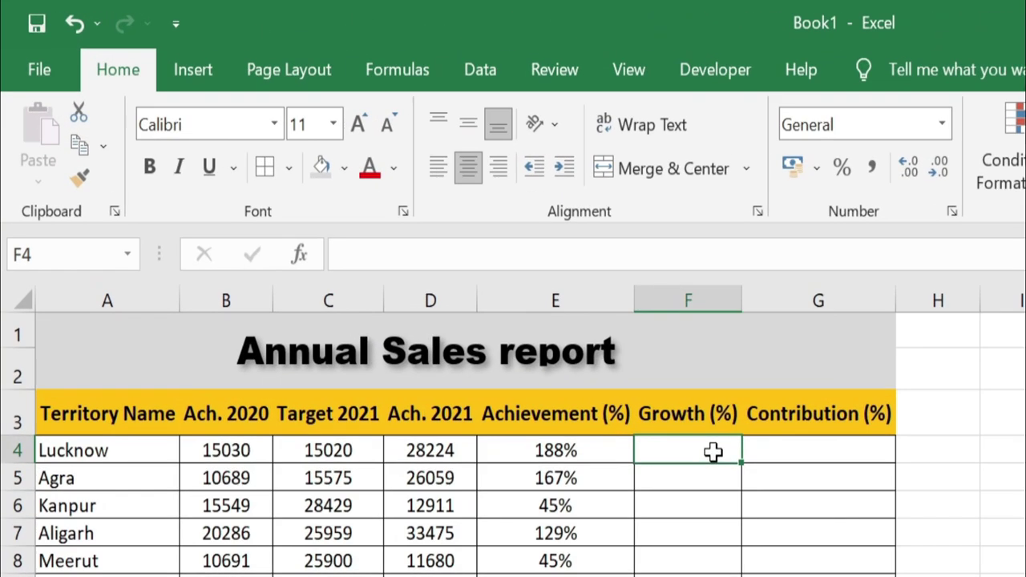
pyautogui.click(691, 416)
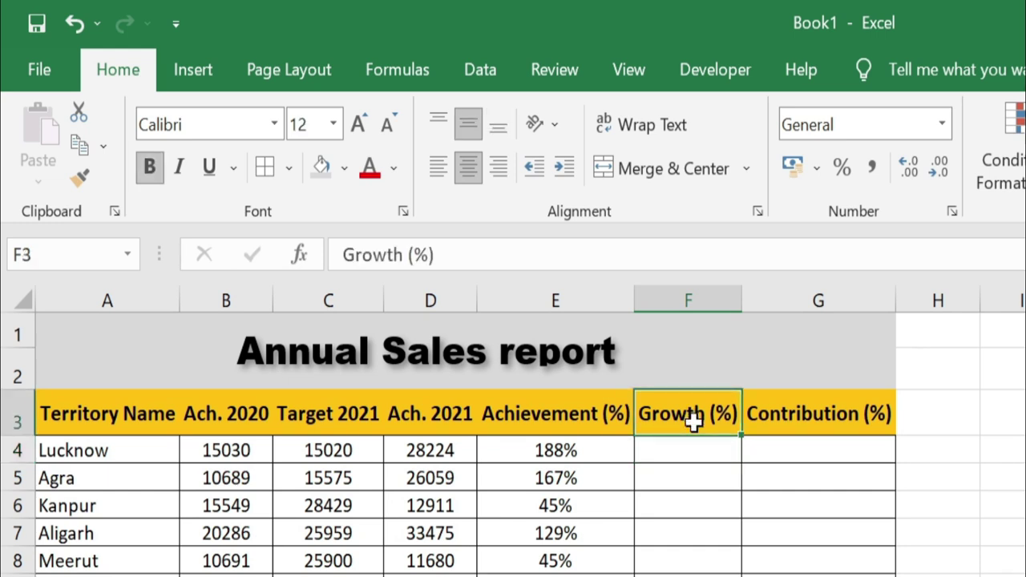
pyautogui.press('F2')
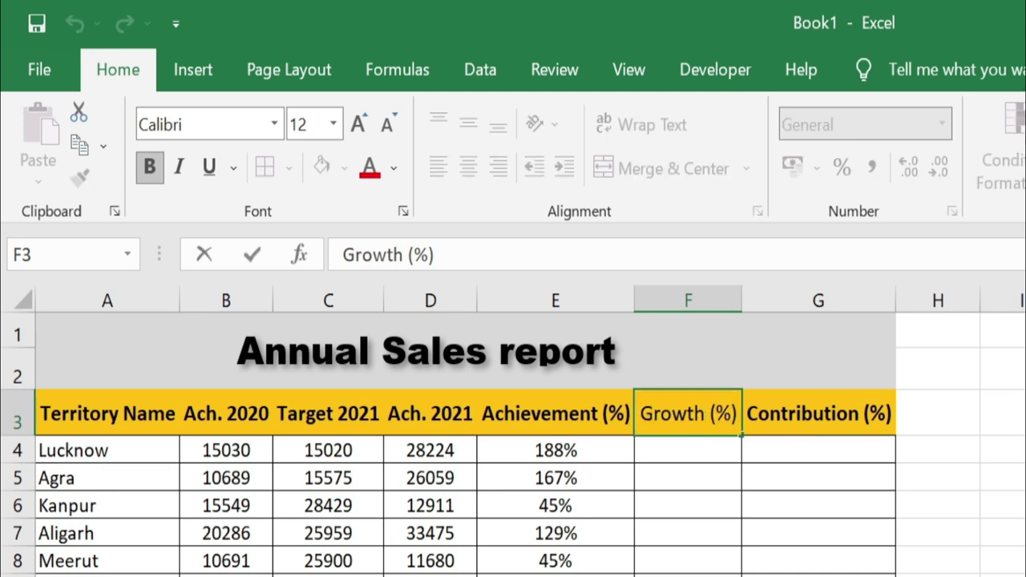
pyautogui.write(' Over Last Year')
pyautogui.press('Return')
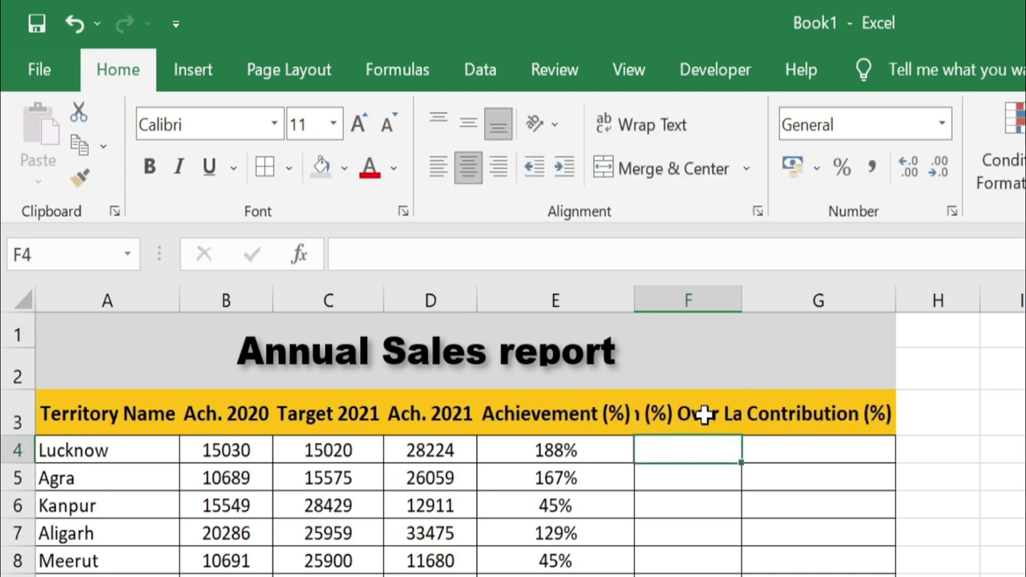
pyautogui.doubleClick(741, 292)
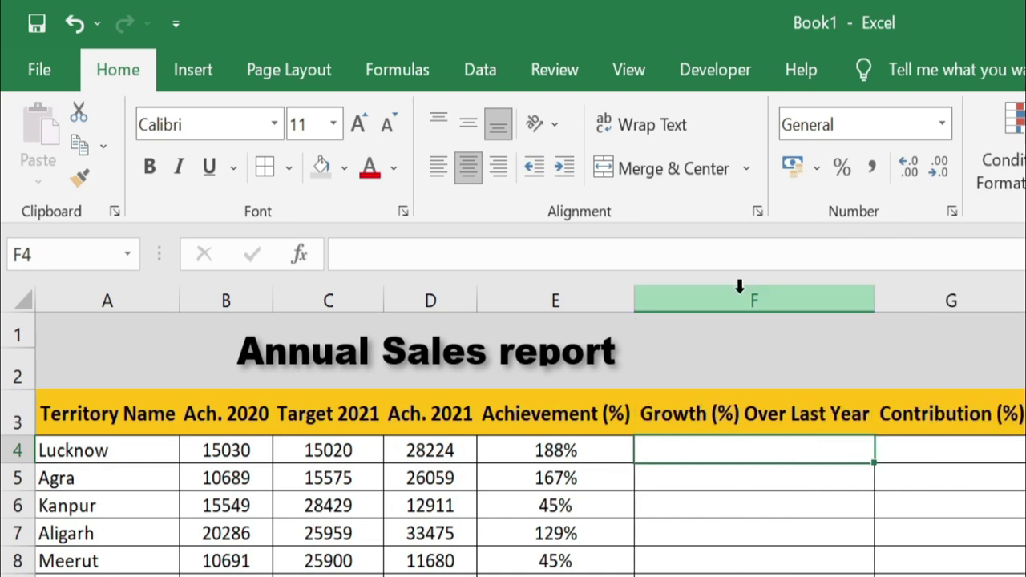
pyautogui.moveTo(872, 300)
pyautogui.mouseDown()
pyautogui.moveTo(783, 293)
pyautogui.moveTo(793, 289)
pyautogui.mouseUp()
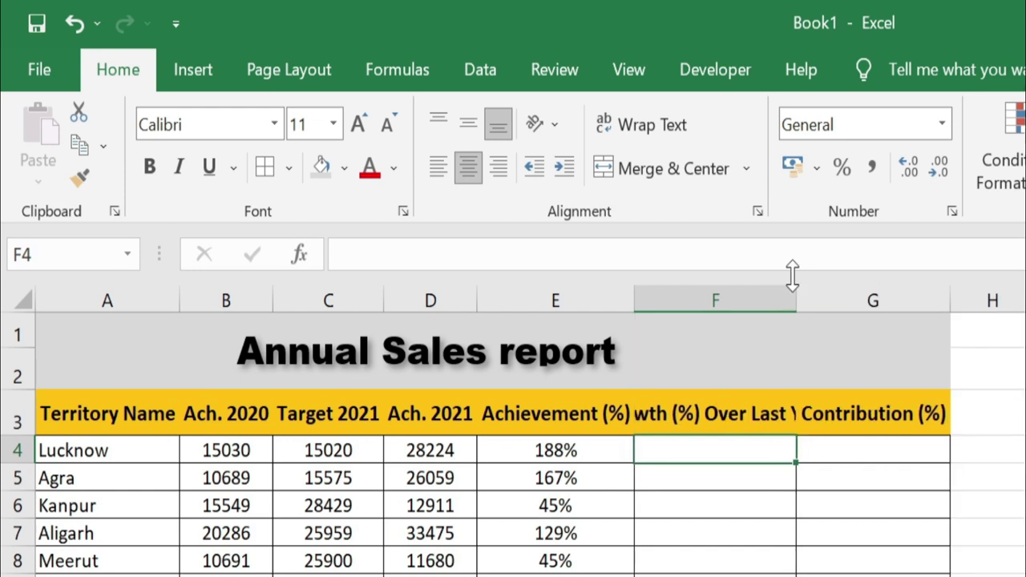
pyautogui.click(712, 405)
pyautogui.click(670, 136)
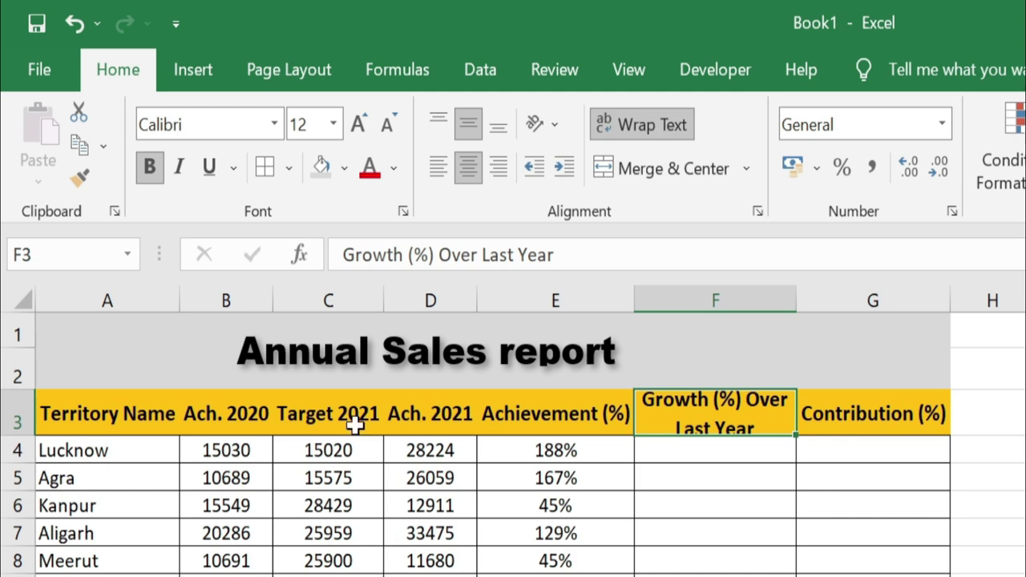
pyautogui.moveTo(24, 434); pyautogui.dragTo(29, 466)
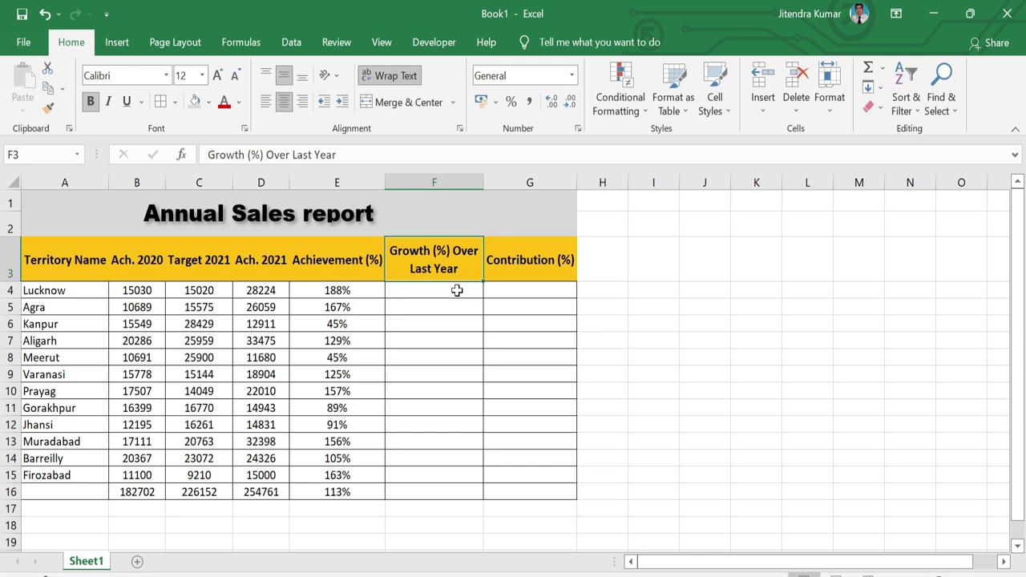
# Enter the growth formula =D4/B4-1 in F4
pyautogui.click(457, 290)
pyautogui.write('=')
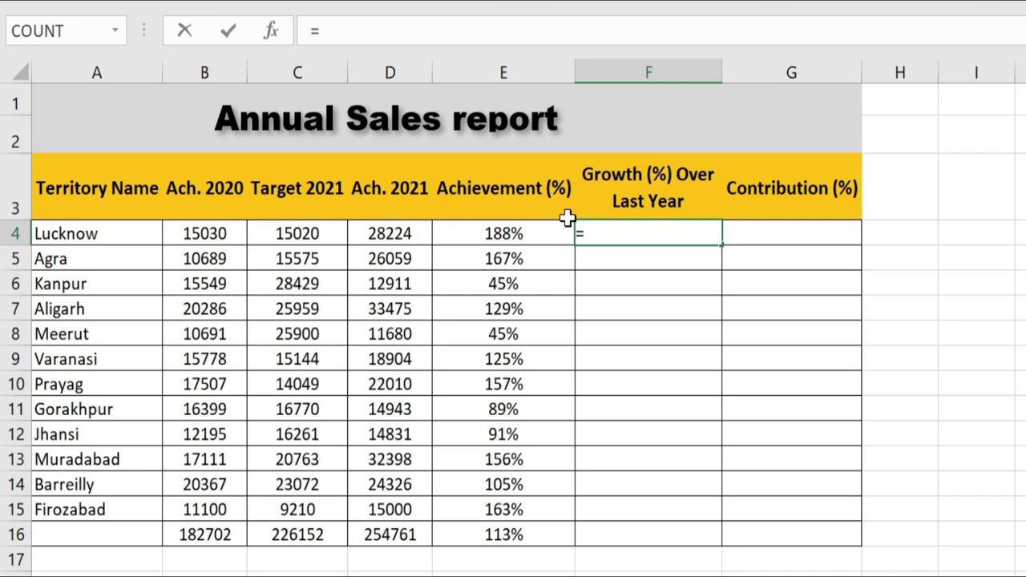
pyautogui.click(396, 233)
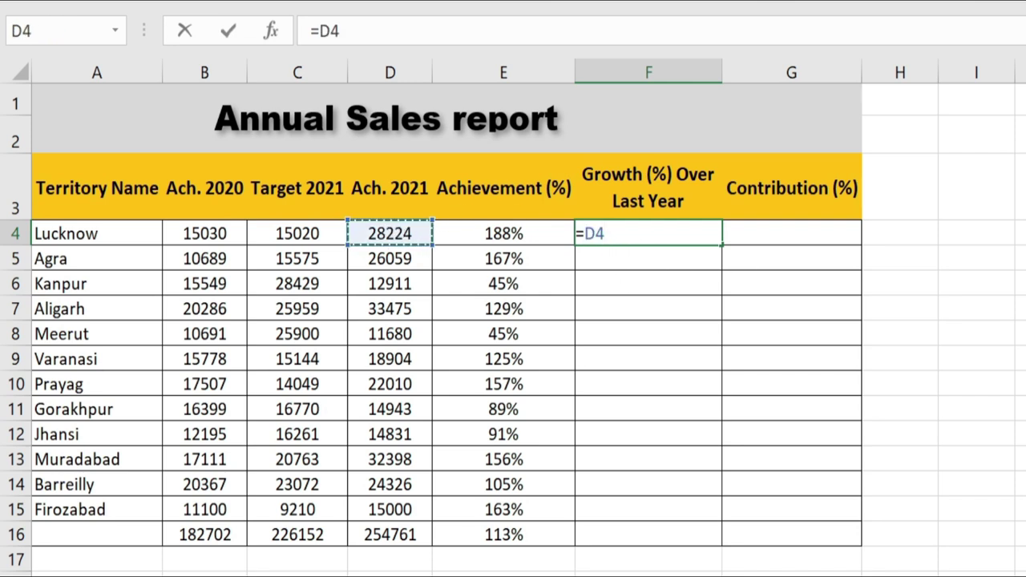
pyautogui.write('/')
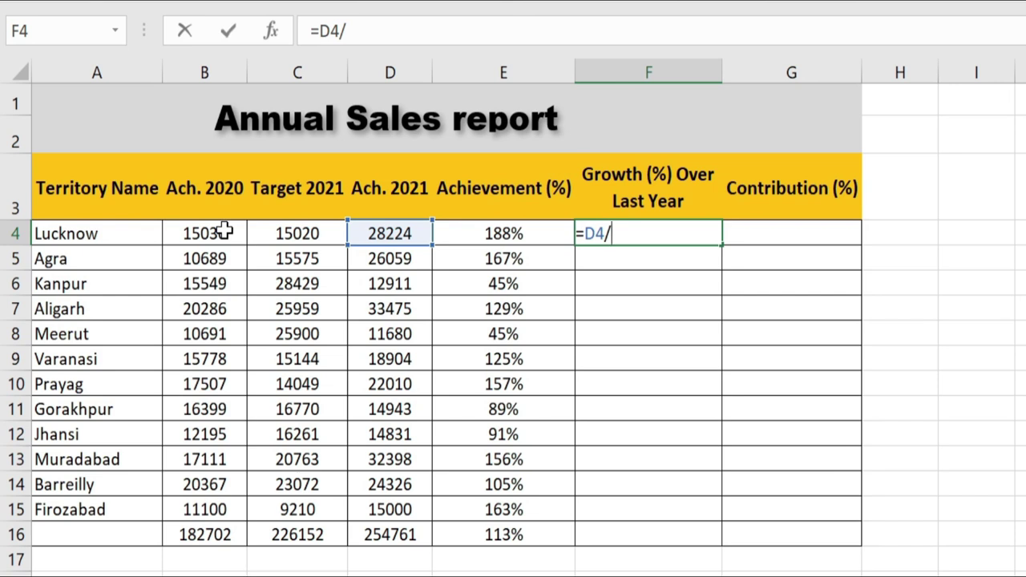
pyautogui.click(226, 231)
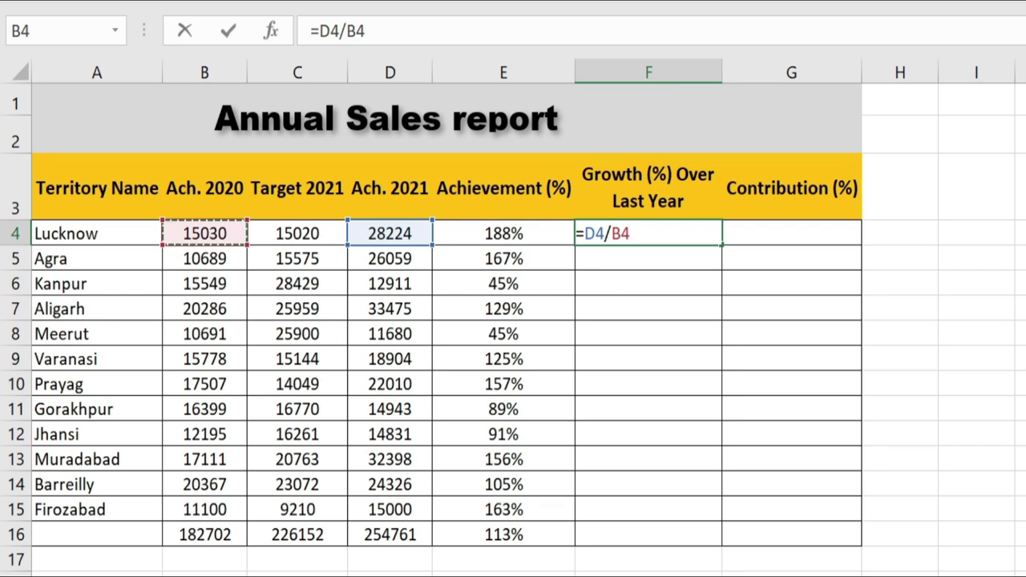
pyautogui.write('-')
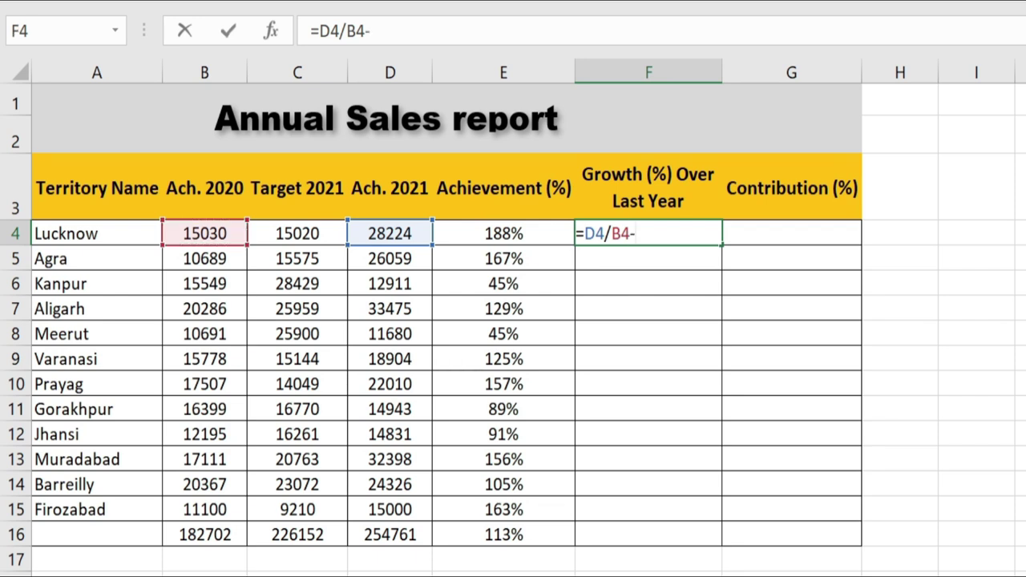
pyautogui.write('1')
pyautogui.press('Return')
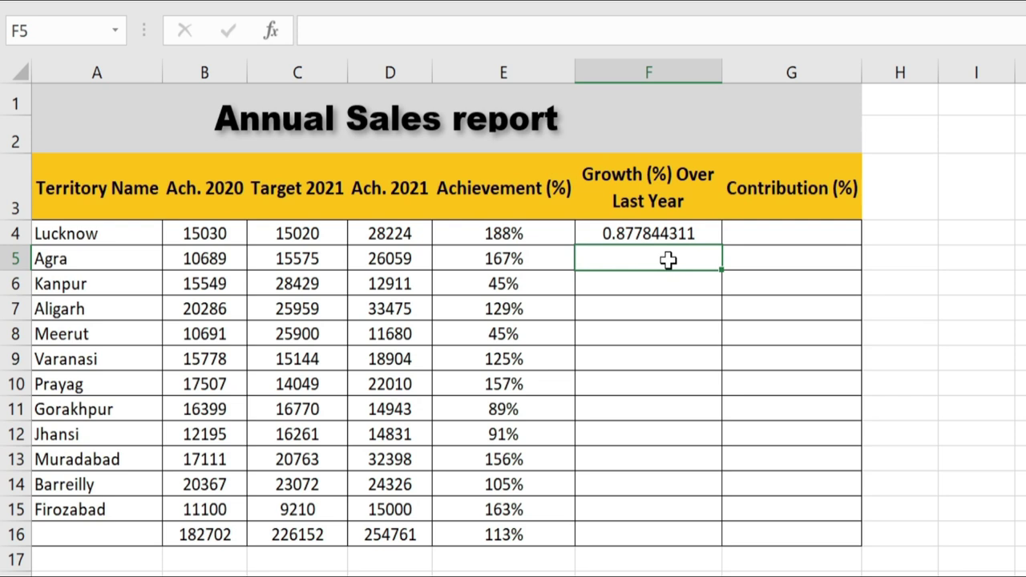
# Format F4 as a percentage, fill it down to F16, and check Kanpur's and Gorakhpur's negative values
pyautogui.click(667, 233)
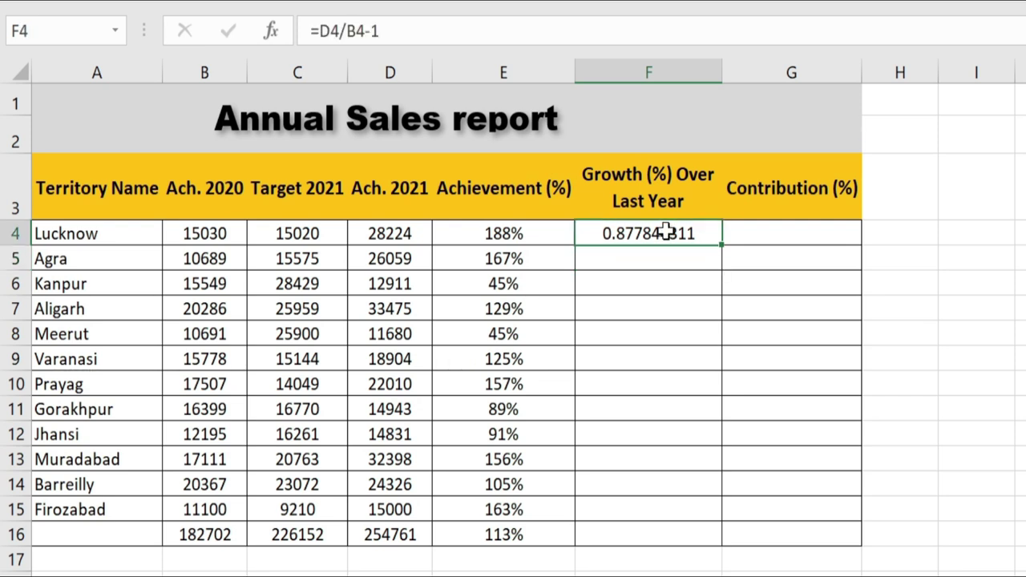
pyautogui.hotkey('ctrl', 'shift', '5')
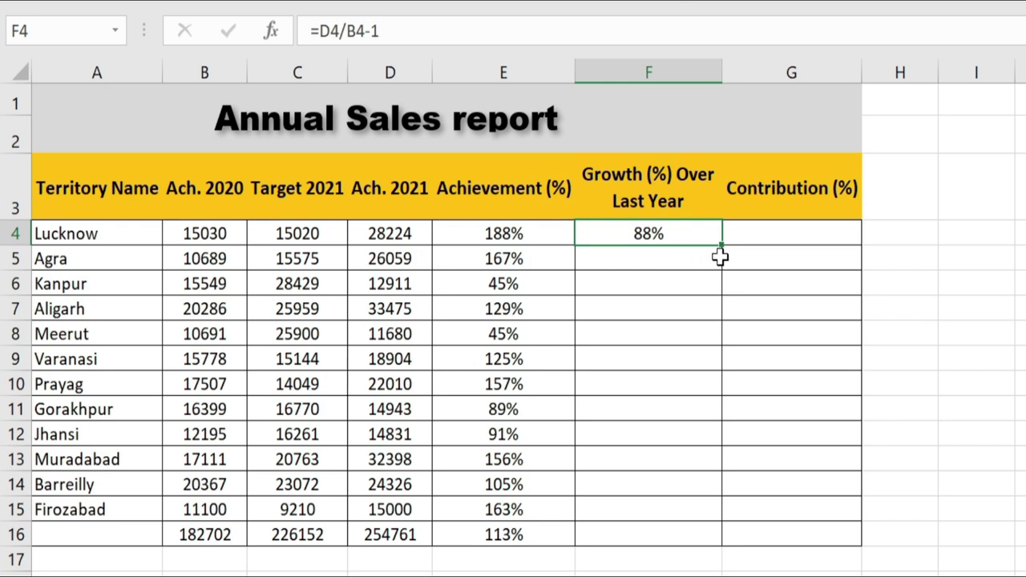
pyautogui.moveTo(722, 245); pyautogui.dragTo(747, 546)
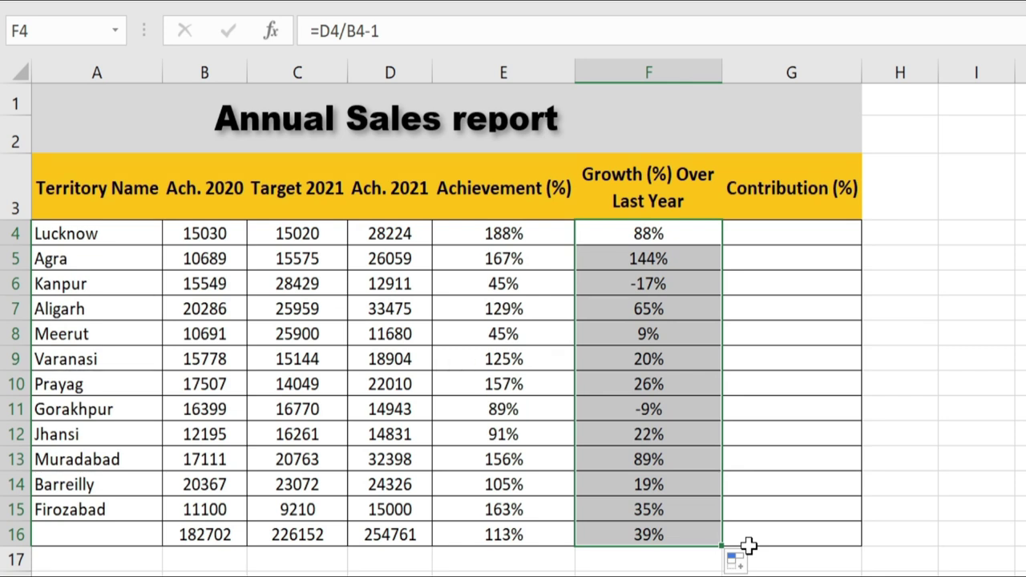
pyautogui.click(667, 293)
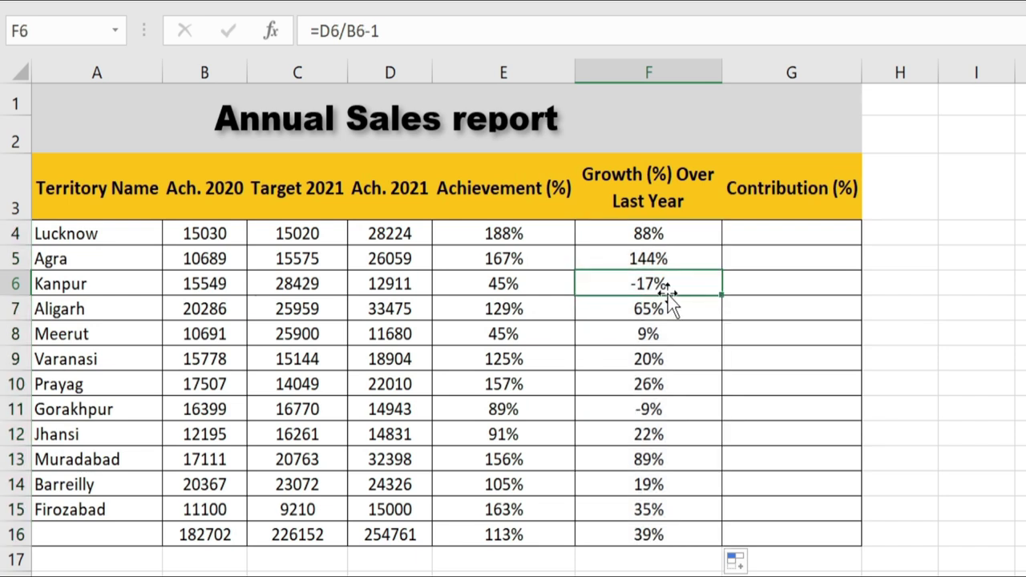
pyautogui.click(672, 410)
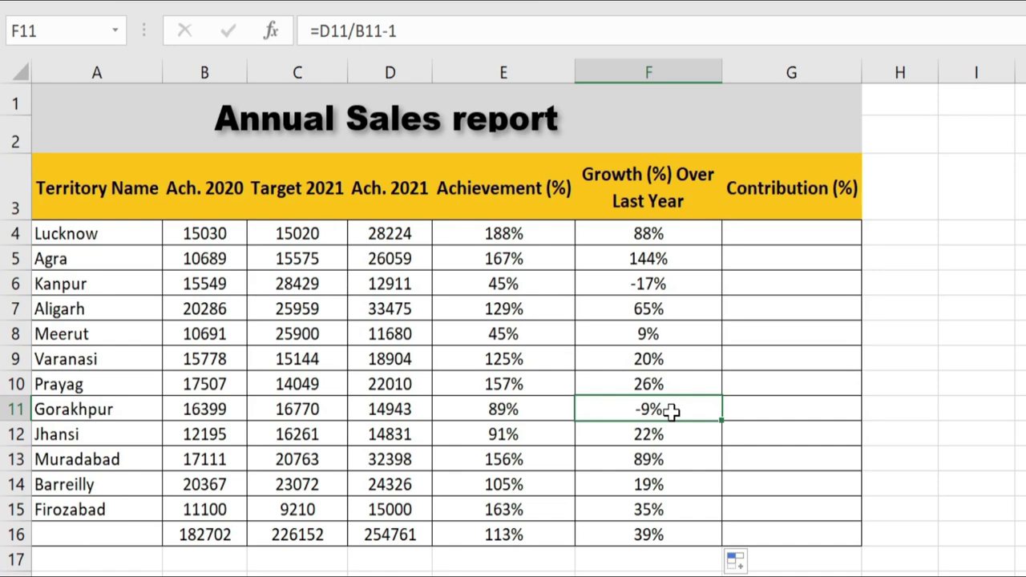
pyautogui.moveTo(679, 238); pyautogui.dragTo(684, 531)
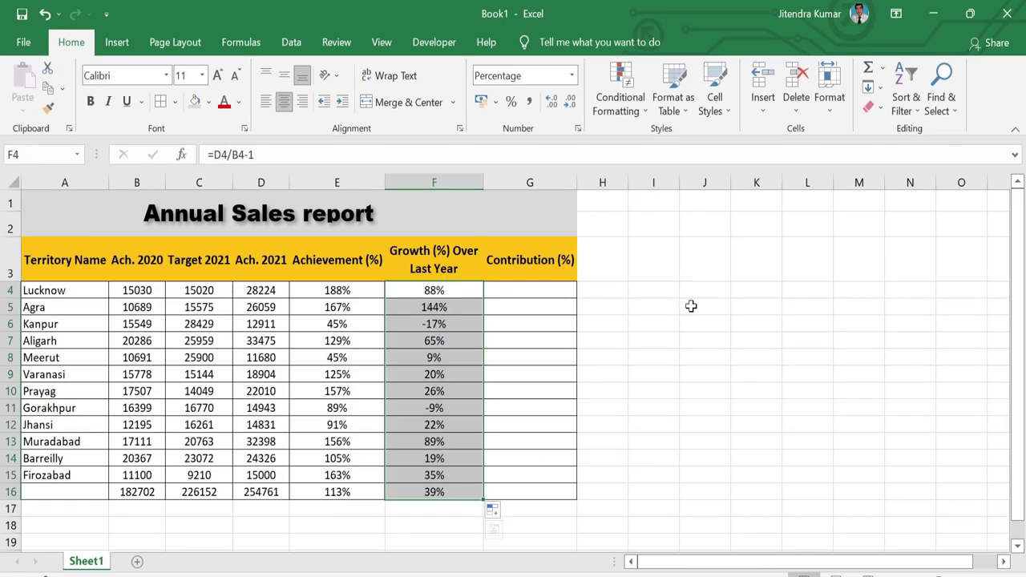
# Start a conditional formatting Less Than rule for values below 0
pyautogui.click(645, 118)
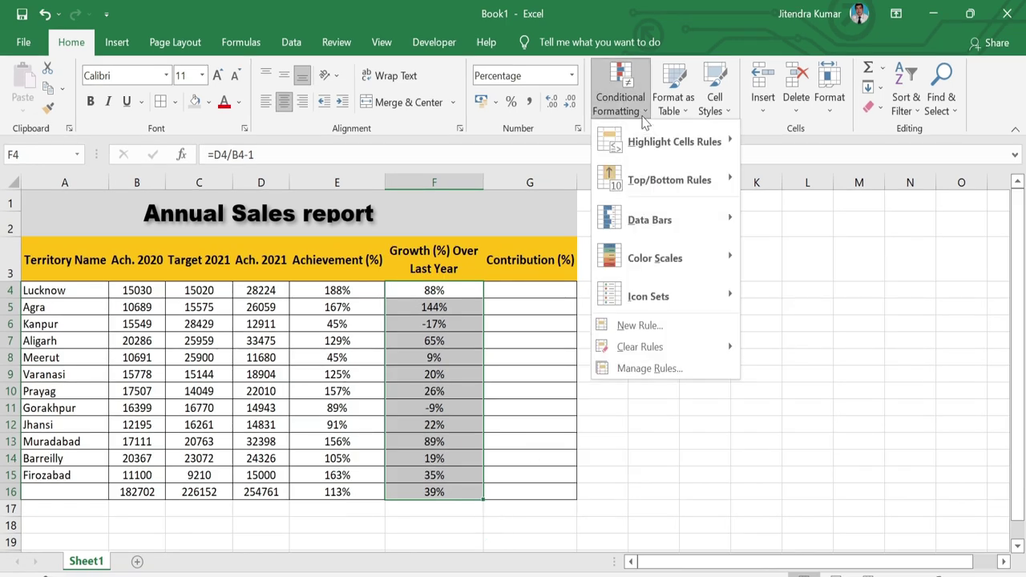
pyautogui.moveTo(674, 141)
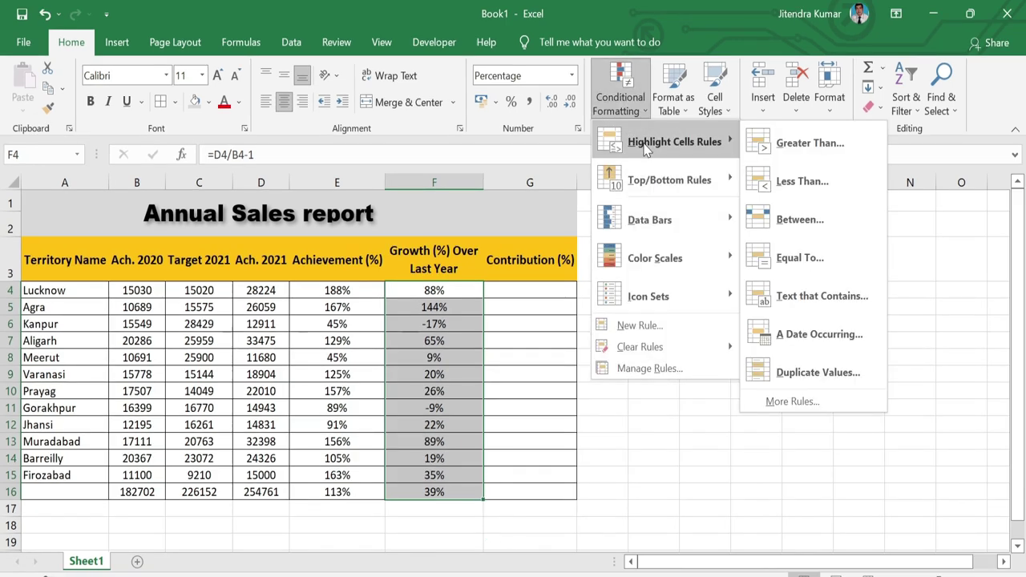
pyautogui.click(802, 181)
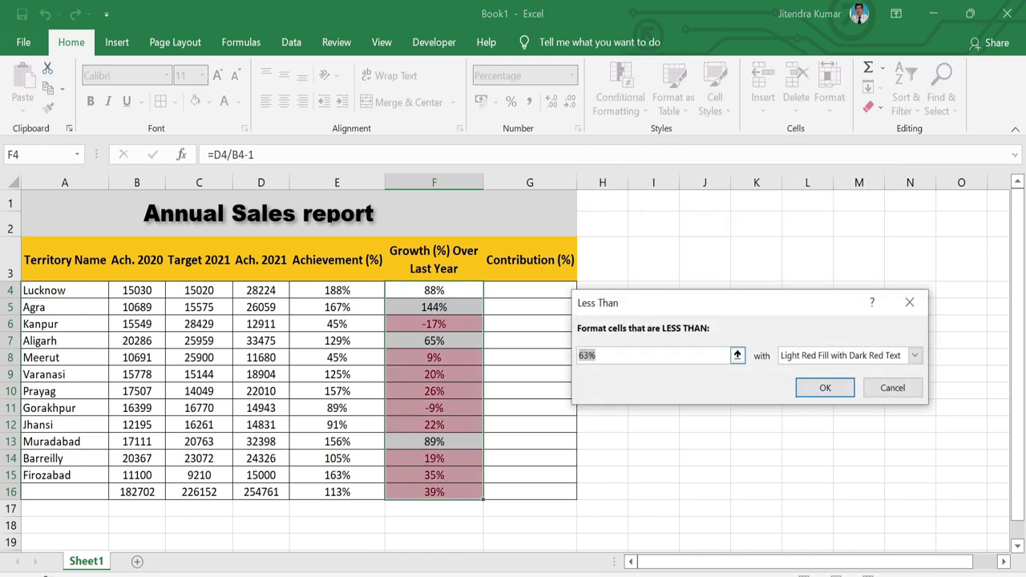
pyautogui.write('0')
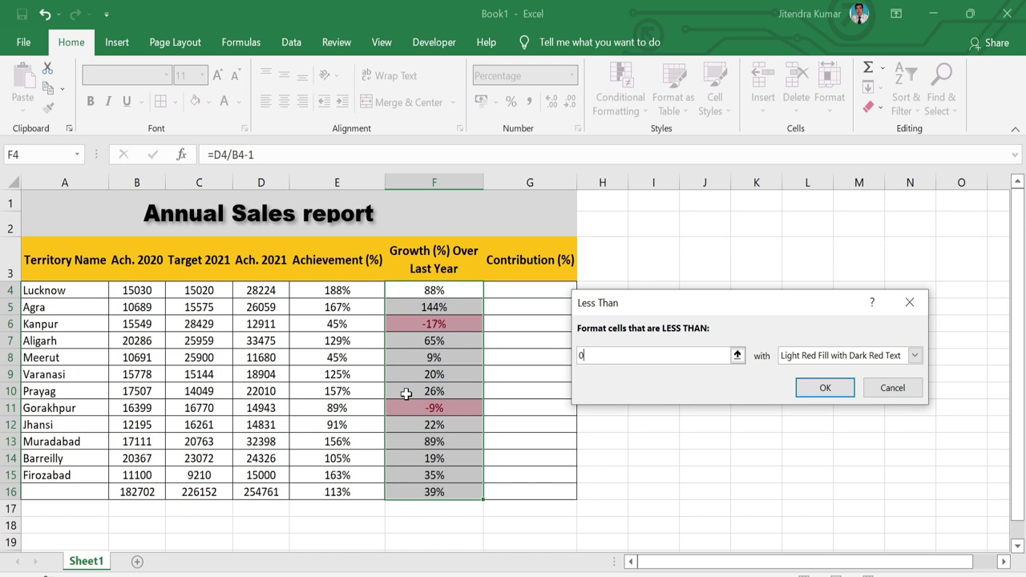
pyautogui.press('Tab')
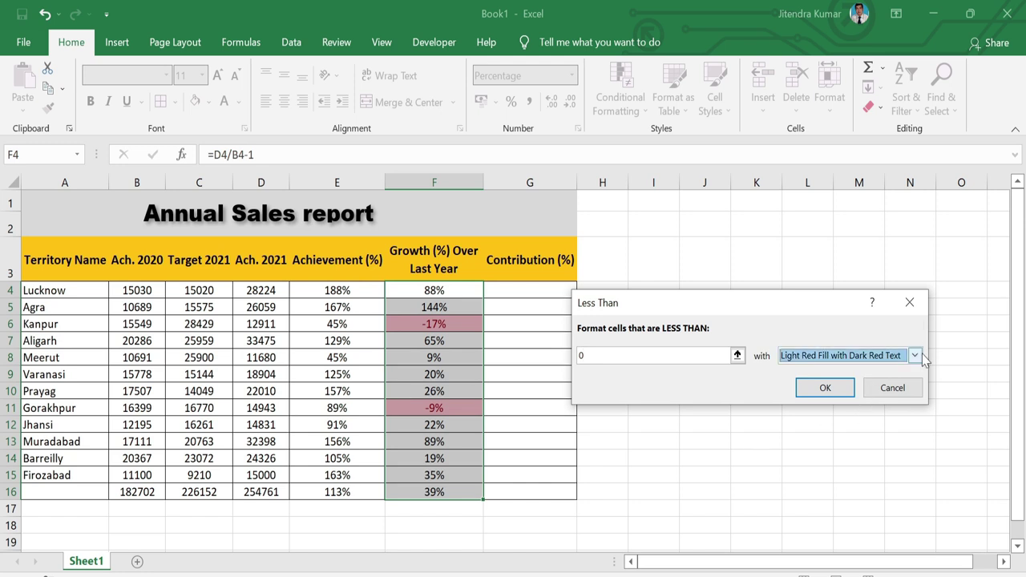
# Give the rule a custom format of red fill with bold white text and apply it
pyautogui.click(920, 355)
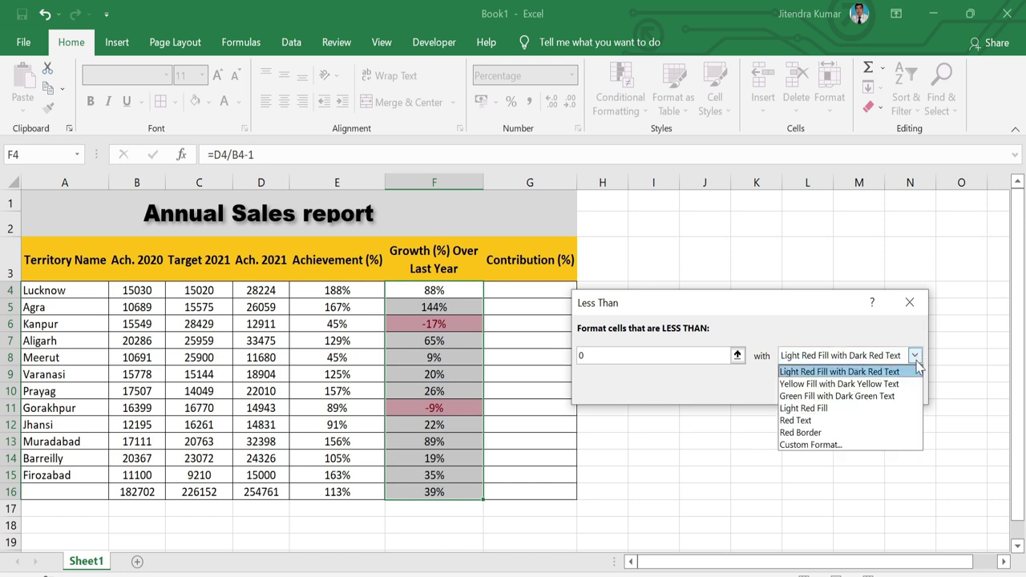
pyautogui.click(839, 445)
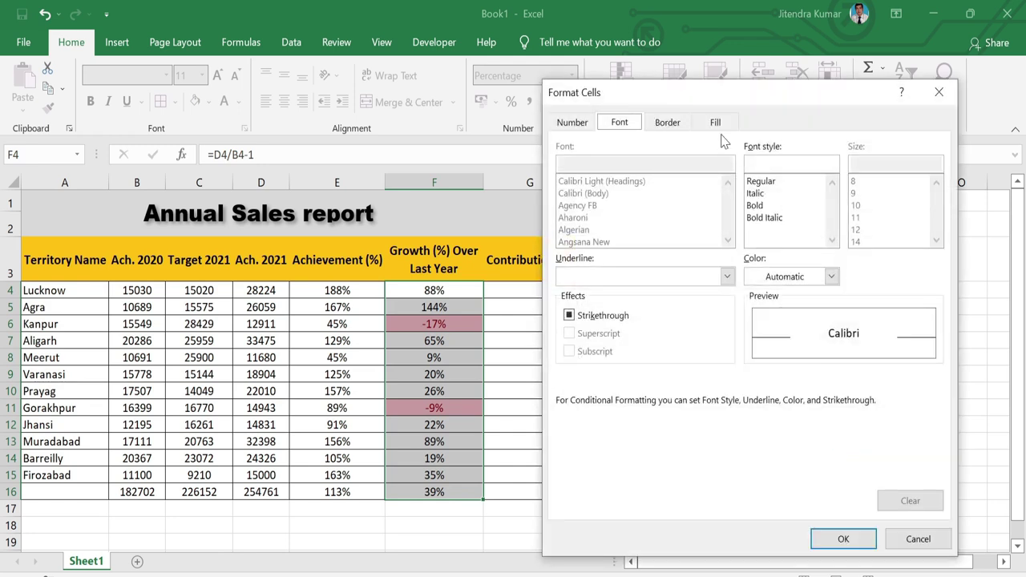
pyautogui.click(715, 123)
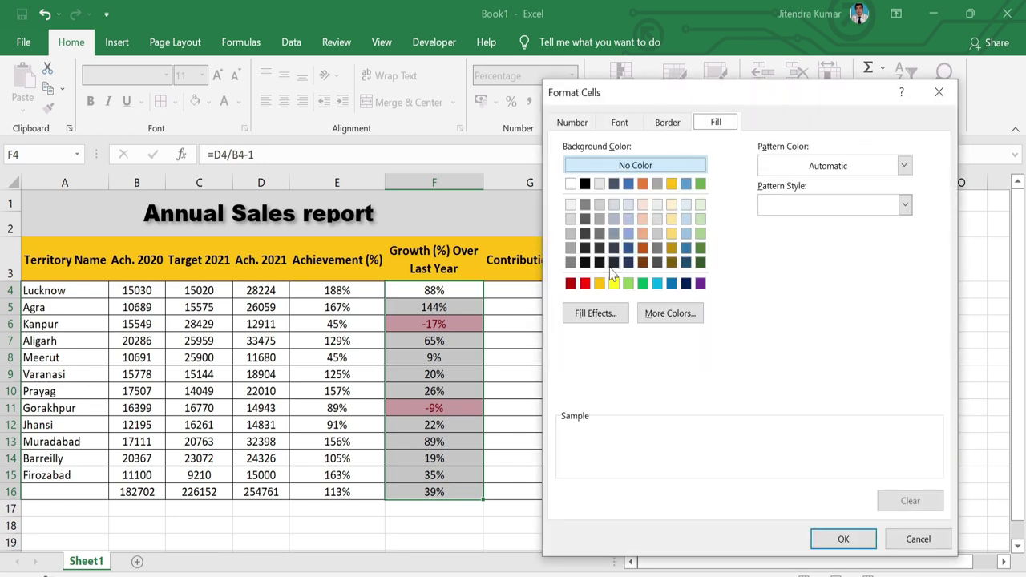
pyautogui.click(585, 283)
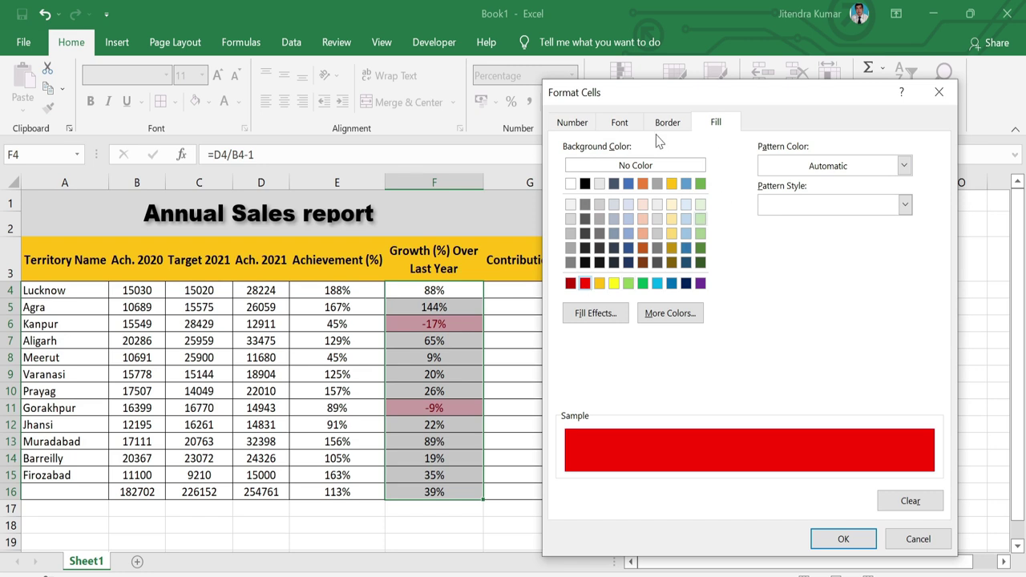
pyautogui.click(619, 125)
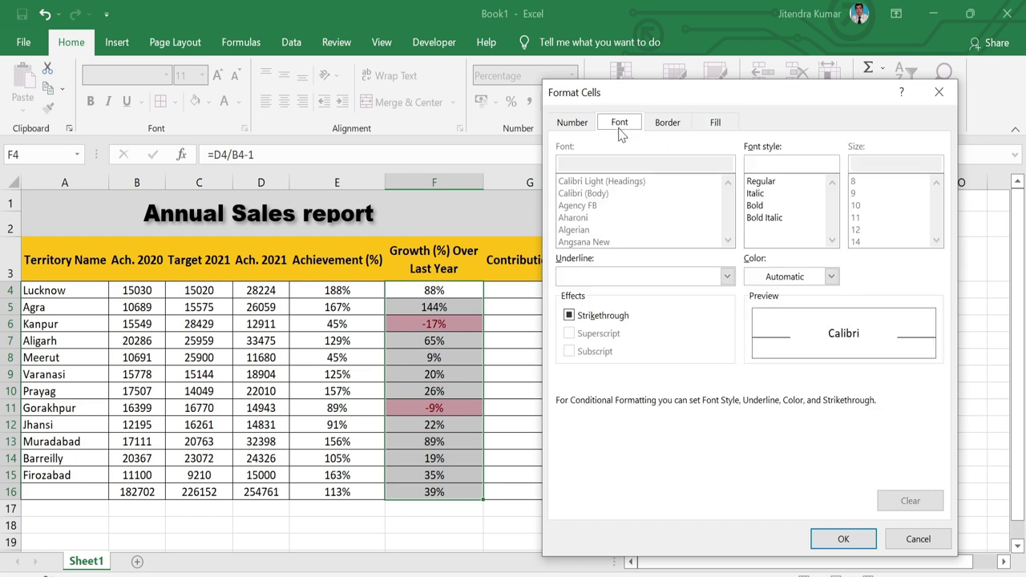
pyautogui.click(765, 207)
pyautogui.click(831, 277)
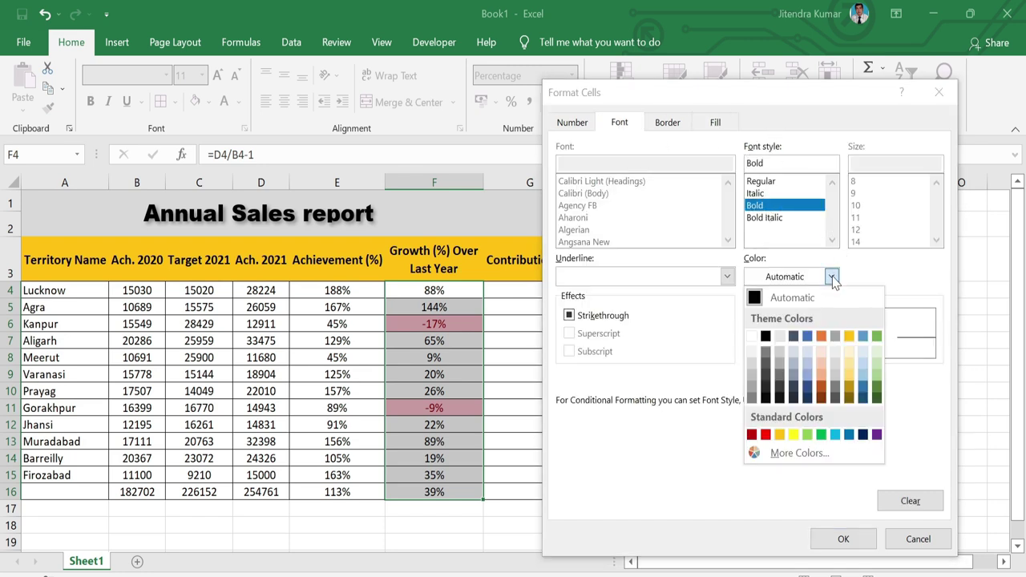
pyautogui.click(751, 335)
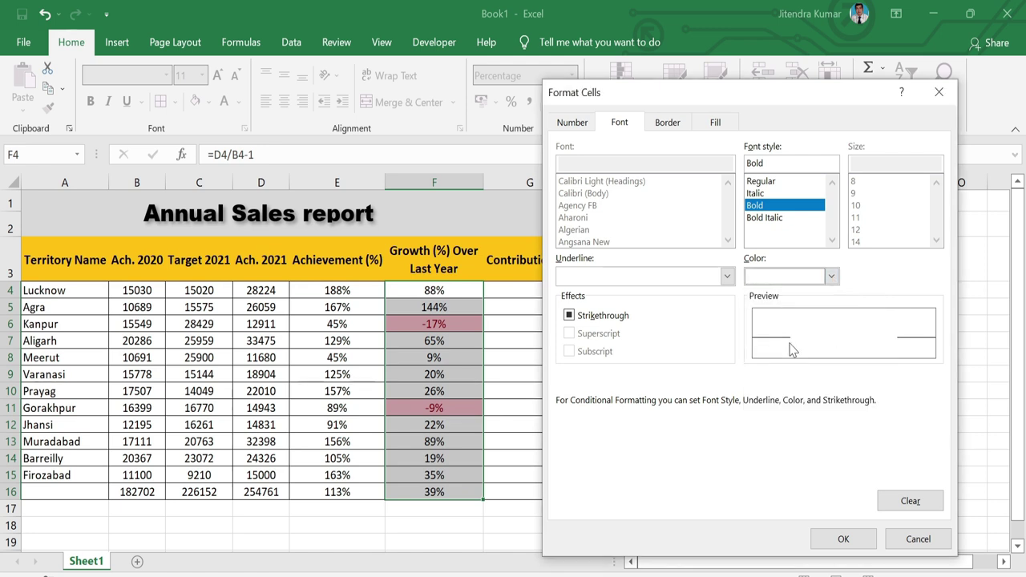
pyautogui.click(840, 540)
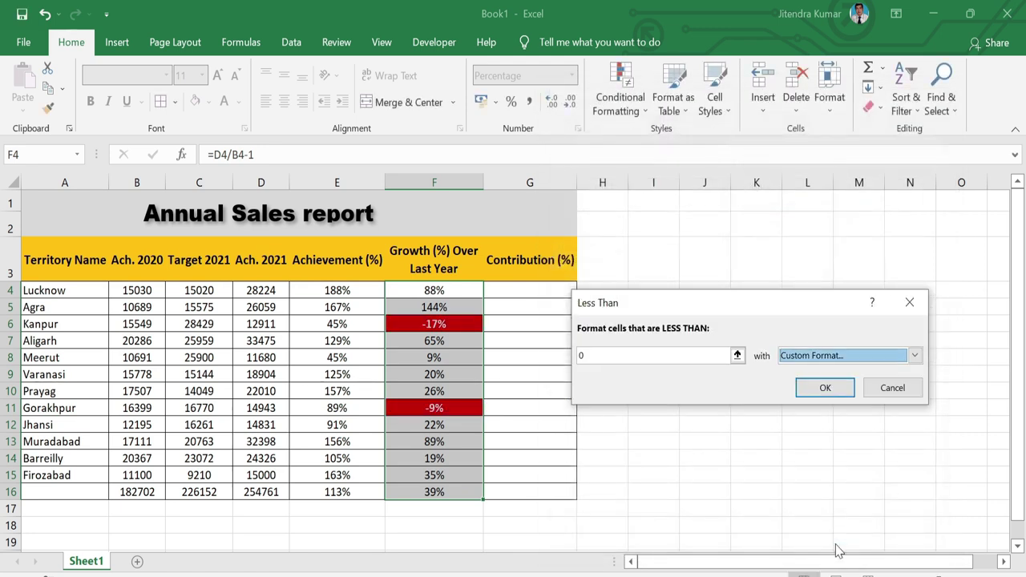
pyautogui.click(825, 388)
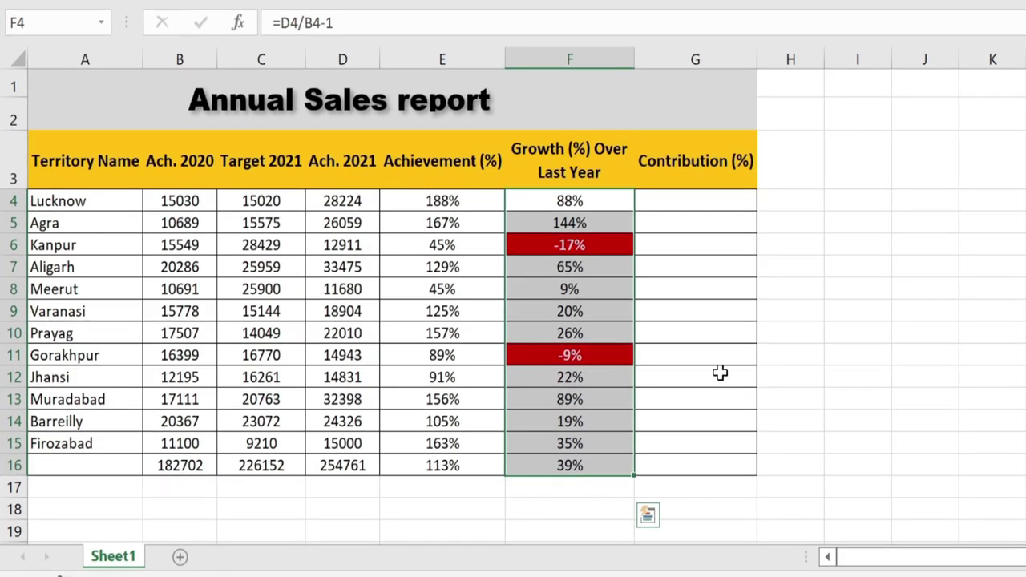
# Enter 19000 as Barreilly's Ach. 2021 value in D14
pyautogui.click(719, 372)
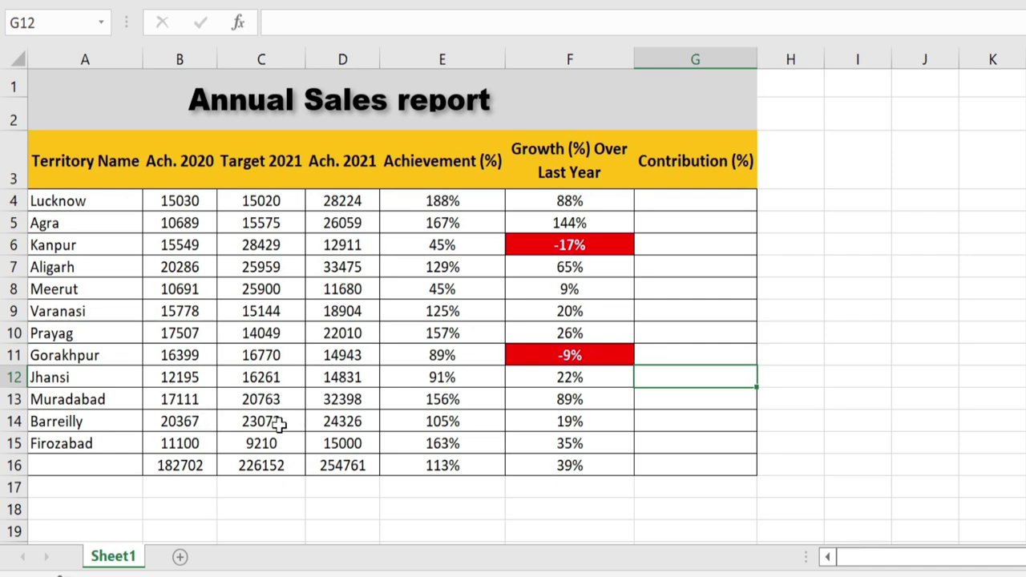
pyautogui.click(342, 421)
pyautogui.write('19000')
pyautogui.press('Return')
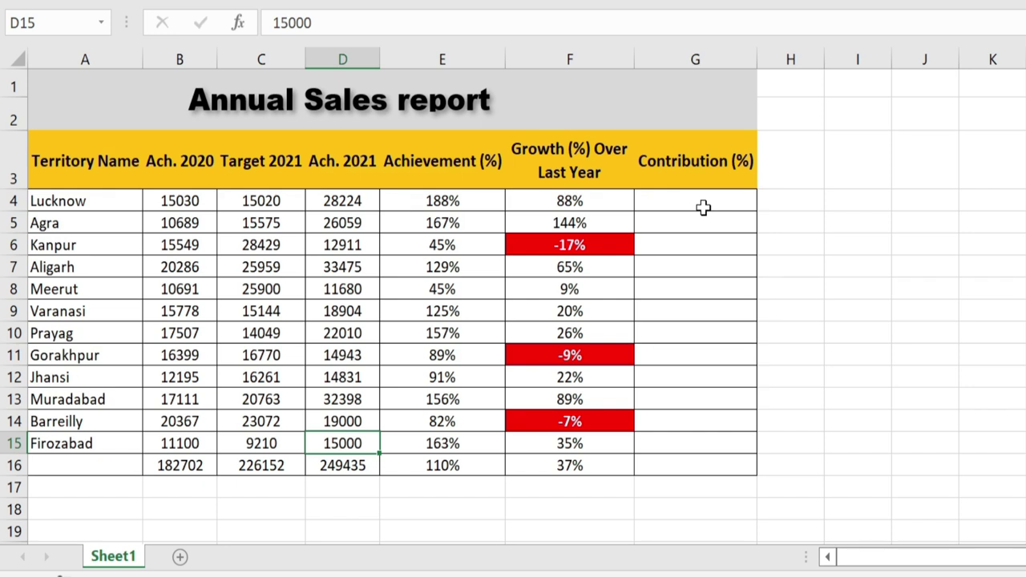
# Enter the formula =D4/$D$16 in G4, with the total reference locked as absolute
pyautogui.click(703, 208)
pyautogui.write('=')
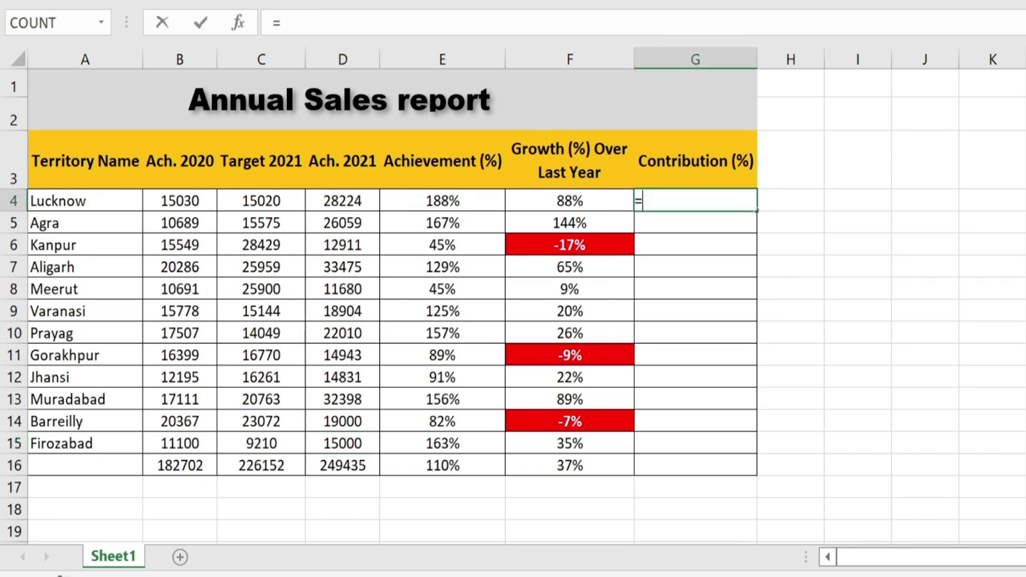
pyautogui.click(355, 201)
pyautogui.write('/')
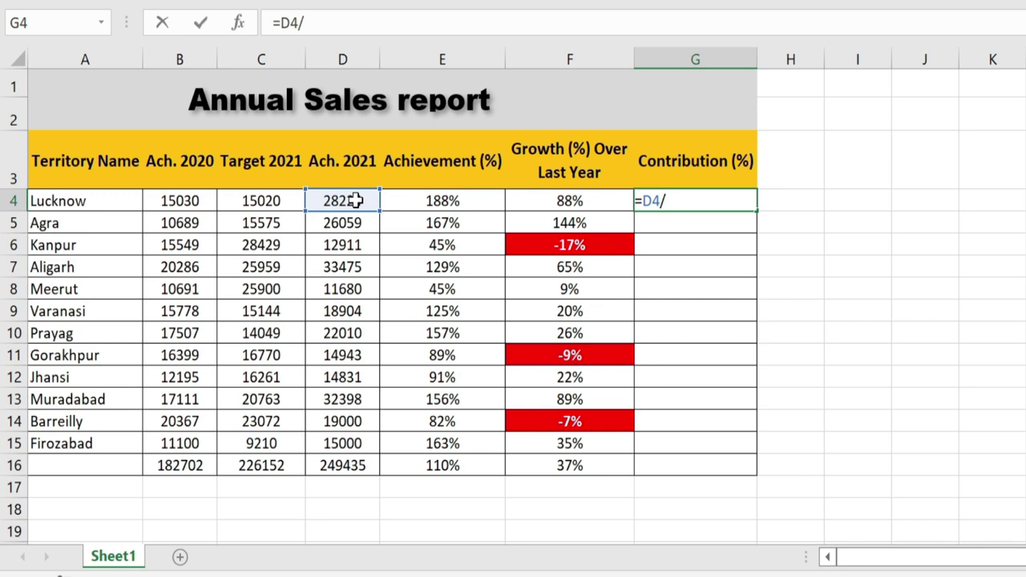
pyautogui.click(349, 459)
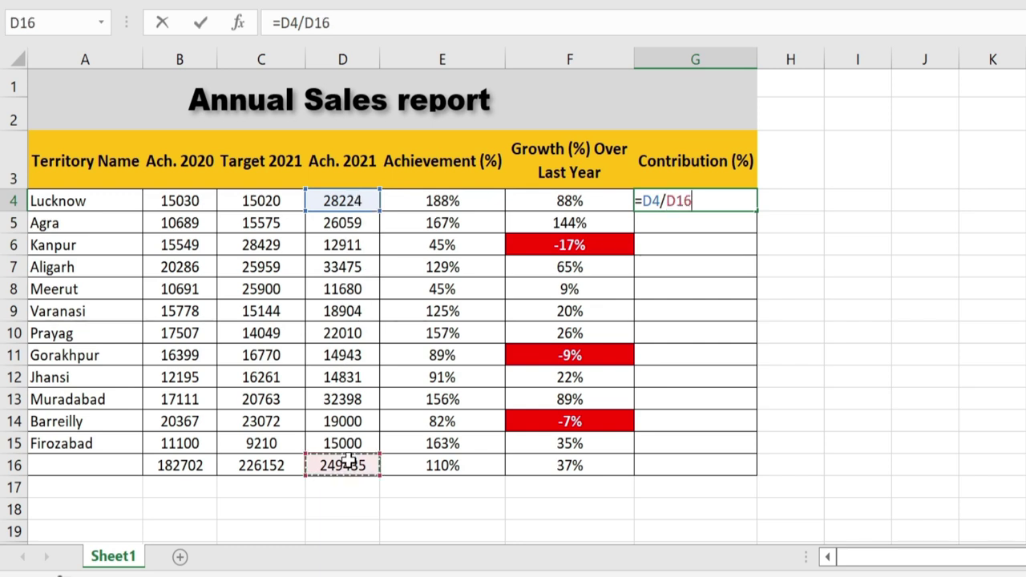
pyautogui.press('F4')
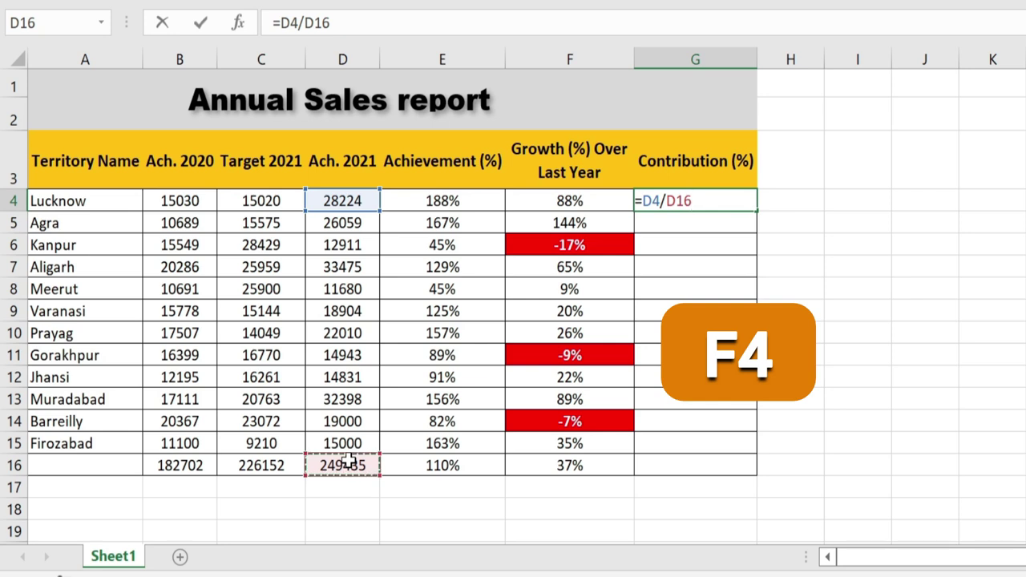
pyautogui.press('F4')
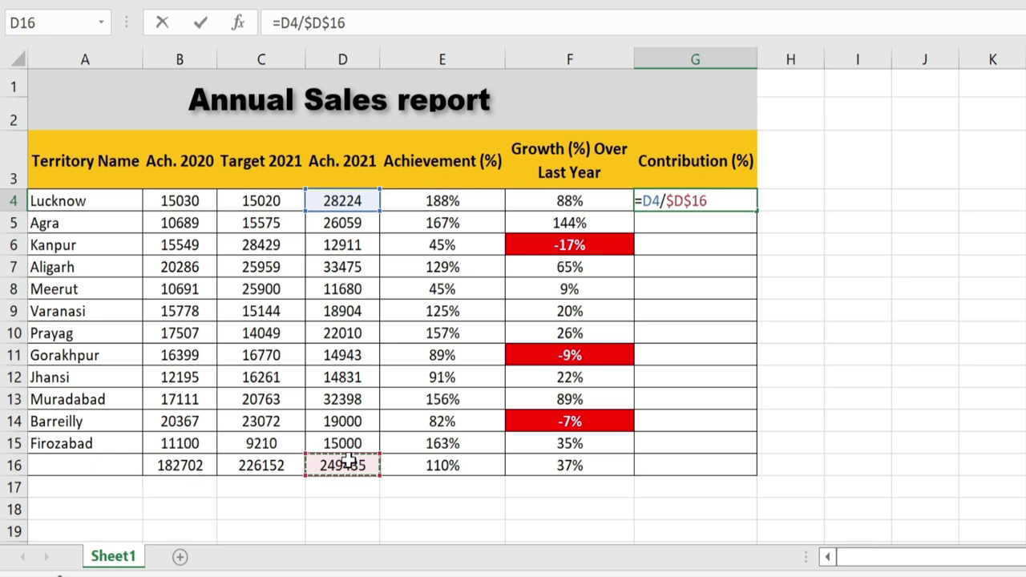
pyautogui.press('Return')
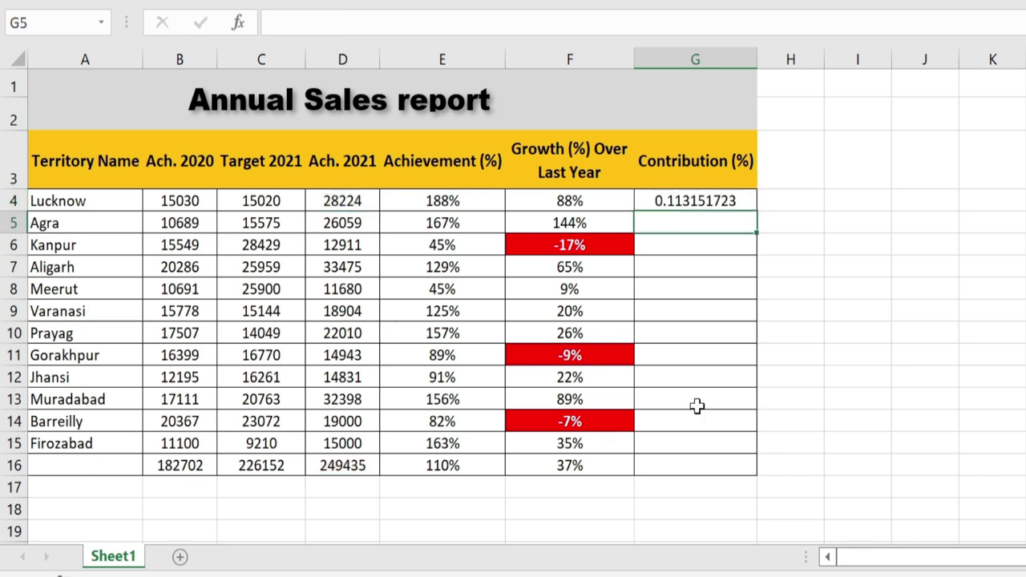
# Format G4 as a percentage and fill the Contribution formula down to G16
pyautogui.click(698, 201)
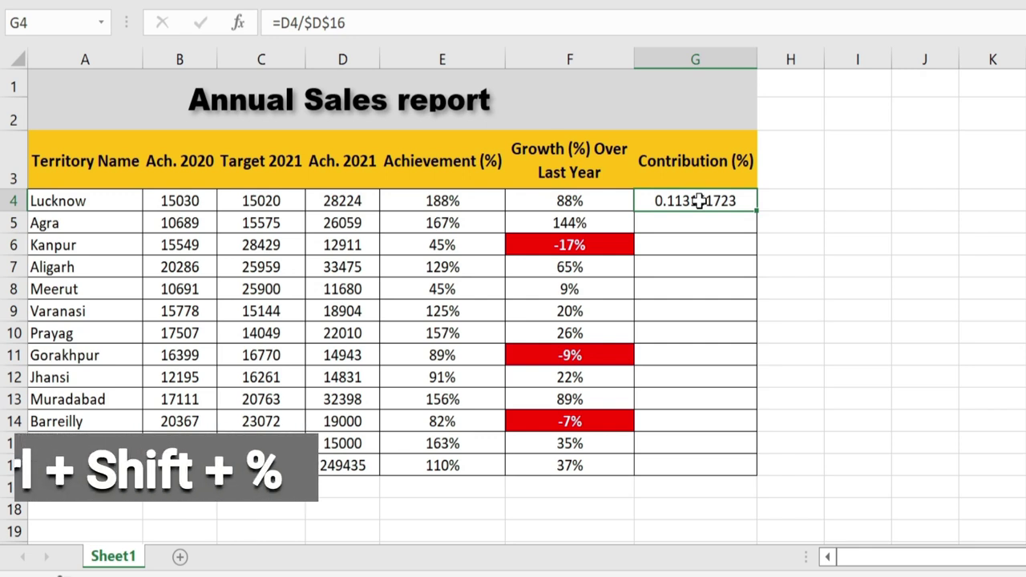
pyautogui.hotkey('ctrl', 'shift', '5')
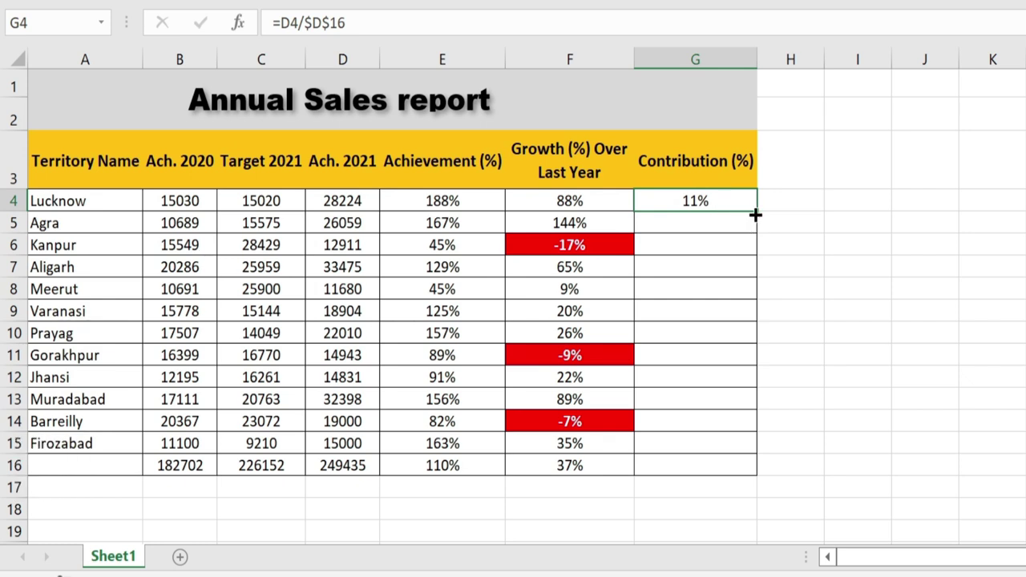
pyautogui.moveTo(758, 213); pyautogui.dragTo(774, 475)
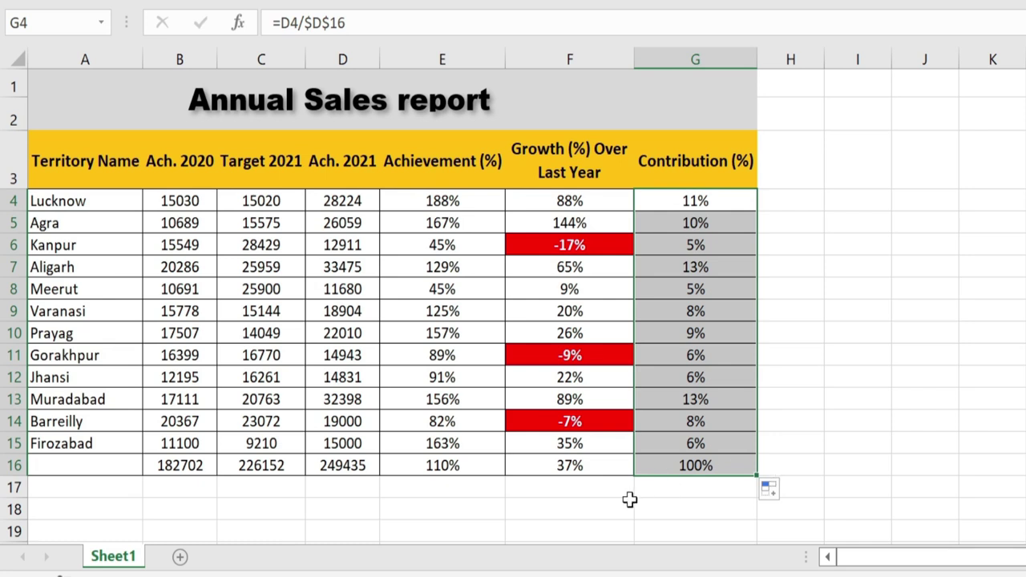
pyautogui.click(736, 462)
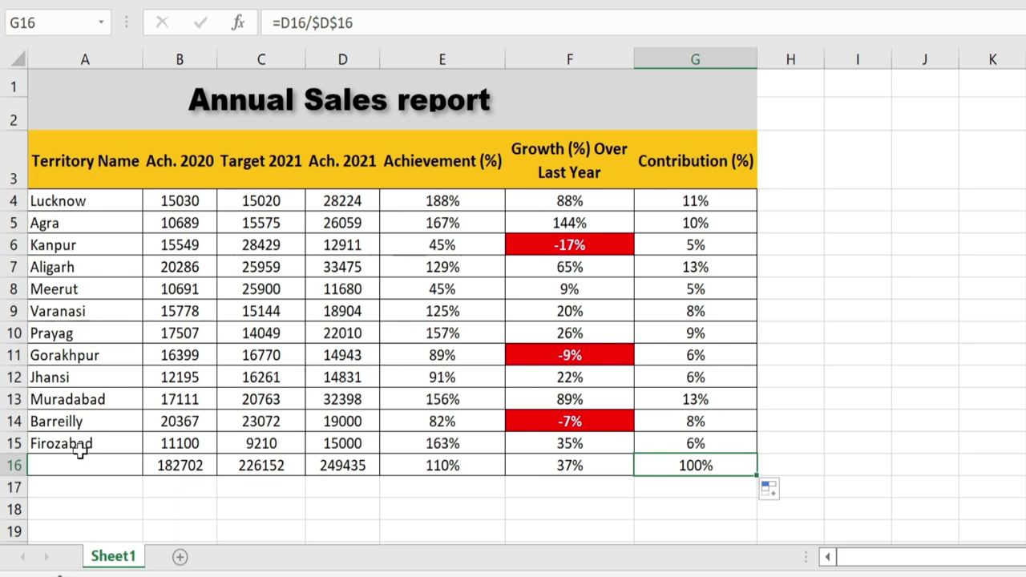
# Make row 16 bold, label A16 'Total', and give A16:G16 a gold fill
pyautogui.moveTo(76, 464)
pyautogui.mouseDown()
pyautogui.moveTo(309, 475)
pyautogui.moveTo(681, 463)
pyautogui.mouseUp()
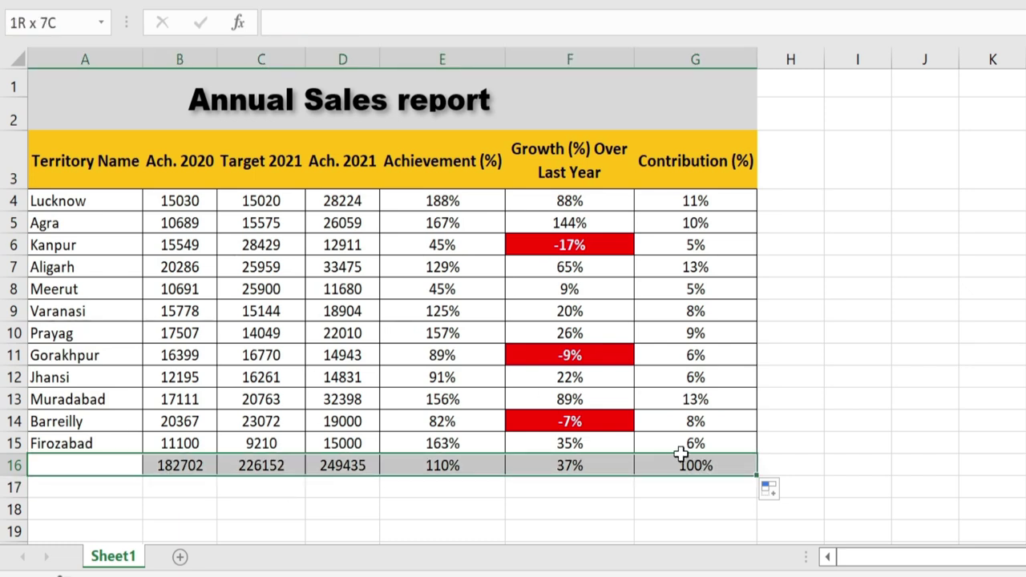
pyautogui.hotkey('ctrl', 'b')
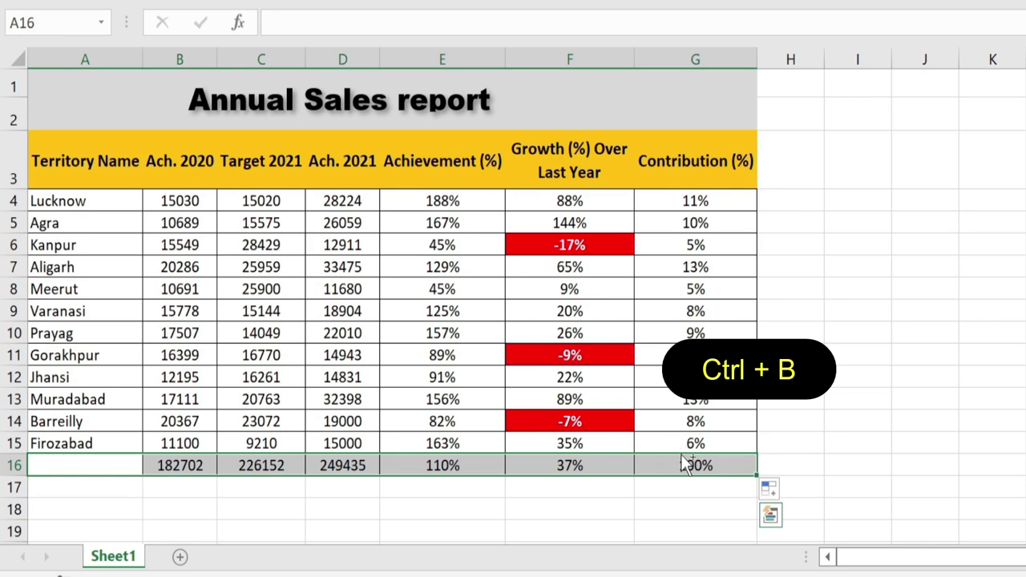
pyautogui.click(94, 465)
pyautogui.write('Total')
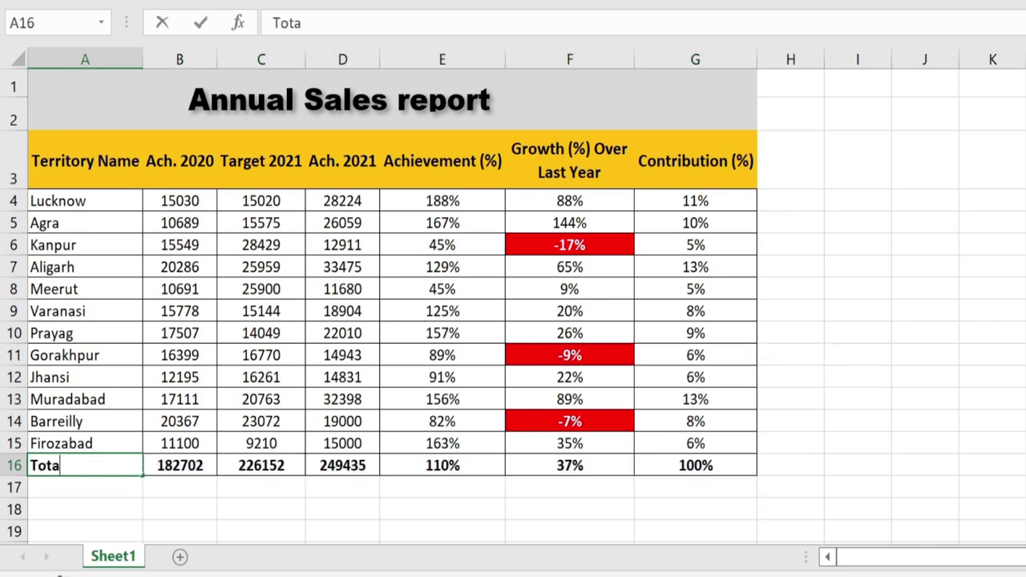
pyautogui.click(179, 509)
pyautogui.moveTo(80, 465); pyautogui.dragTo(693, 467)
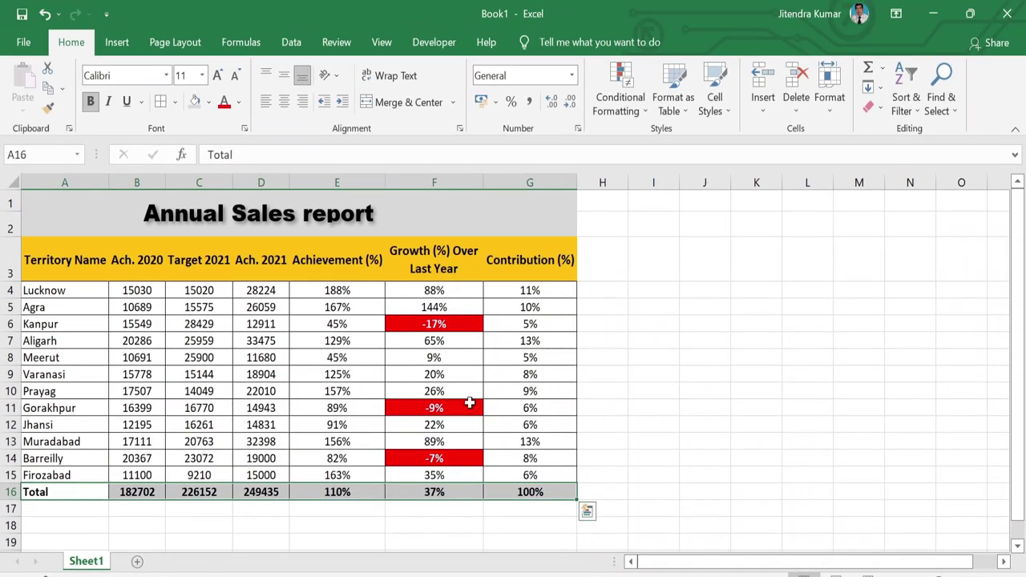
pyautogui.click(207, 94)
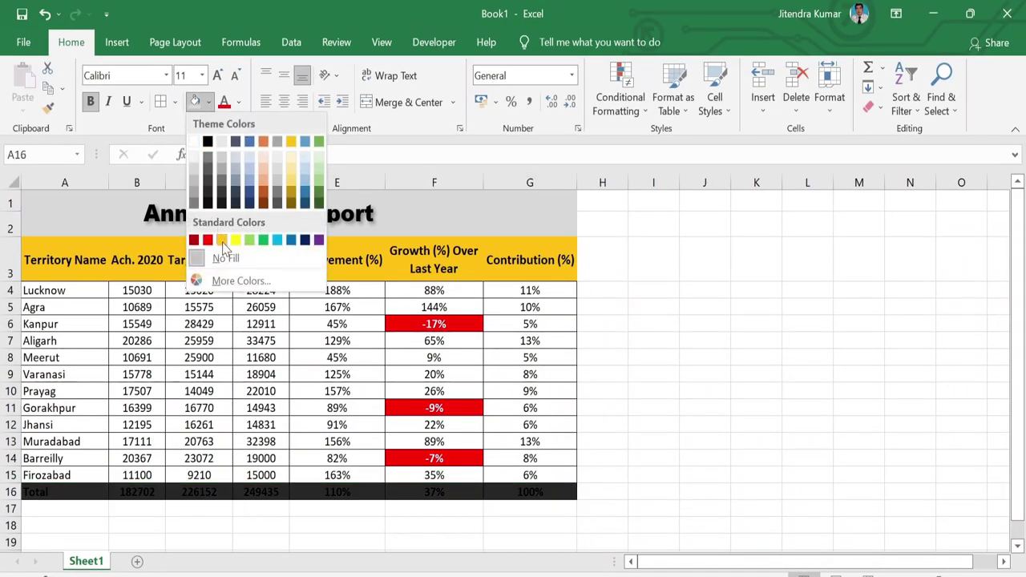
pyautogui.click(291, 192)
# Put a thick outside border around the table and all borders on header row A3:G3
pyautogui.moveTo(65, 213); pyautogui.dragTo(529, 492)
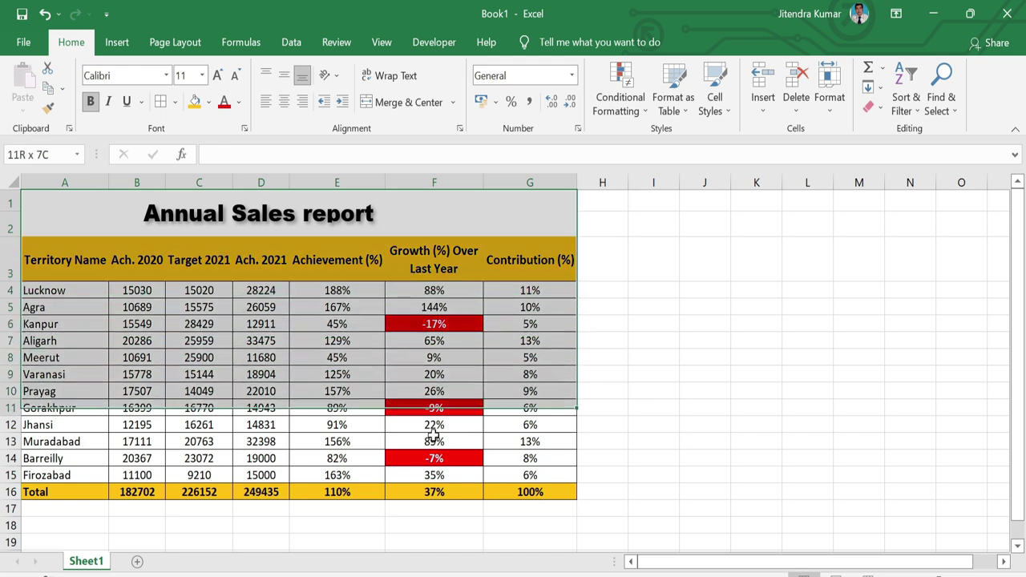
pyautogui.click(175, 104)
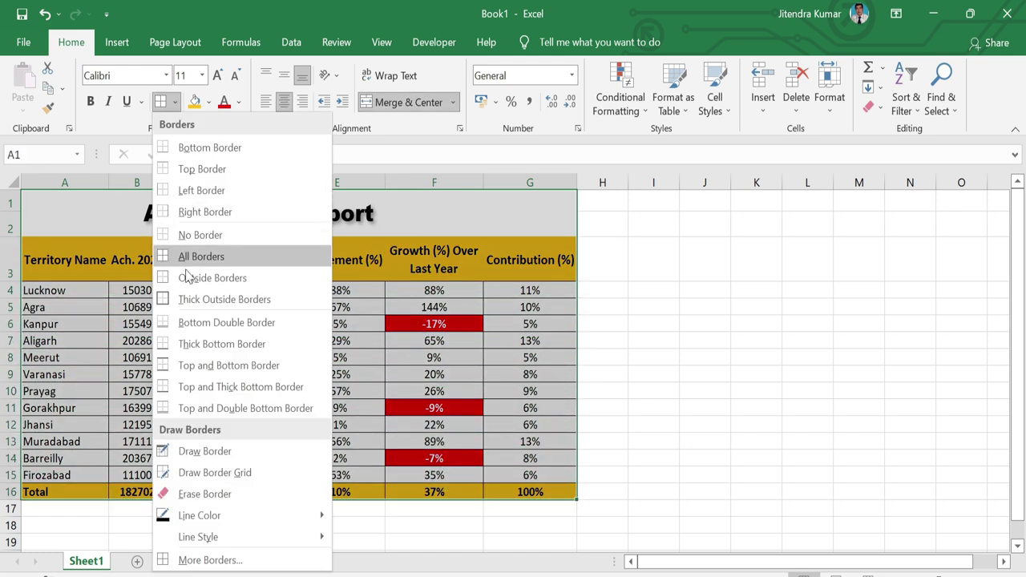
pyautogui.click(192, 302)
pyautogui.moveTo(41, 259); pyautogui.dragTo(515, 259)
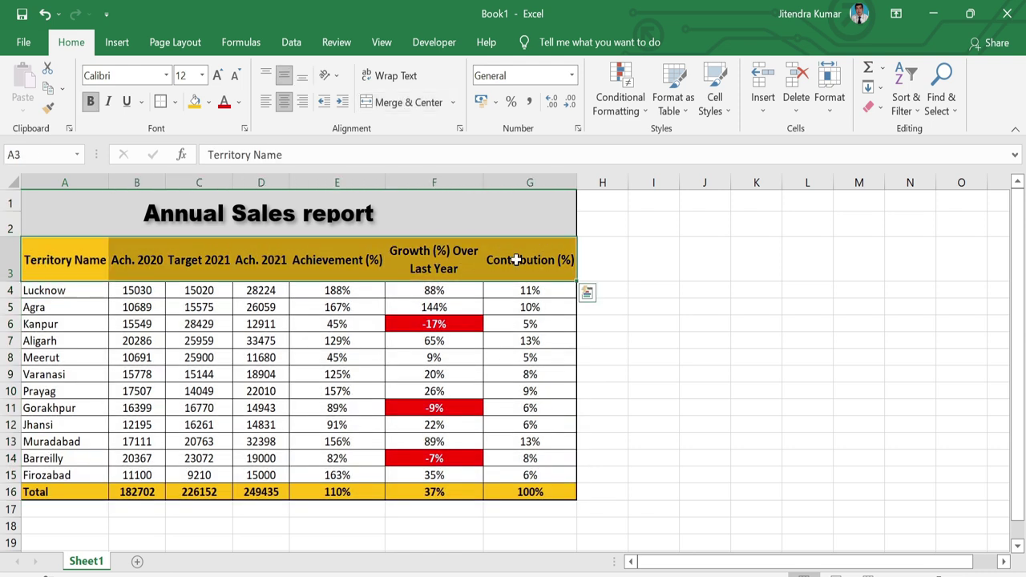
pyautogui.click(175, 102)
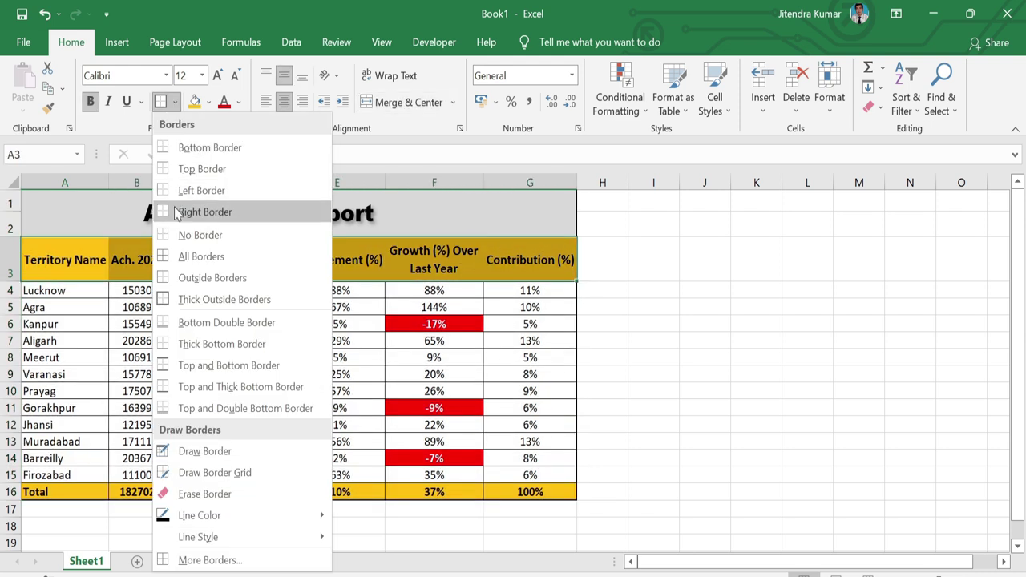
pyautogui.click(187, 255)
pyautogui.click(602, 358)
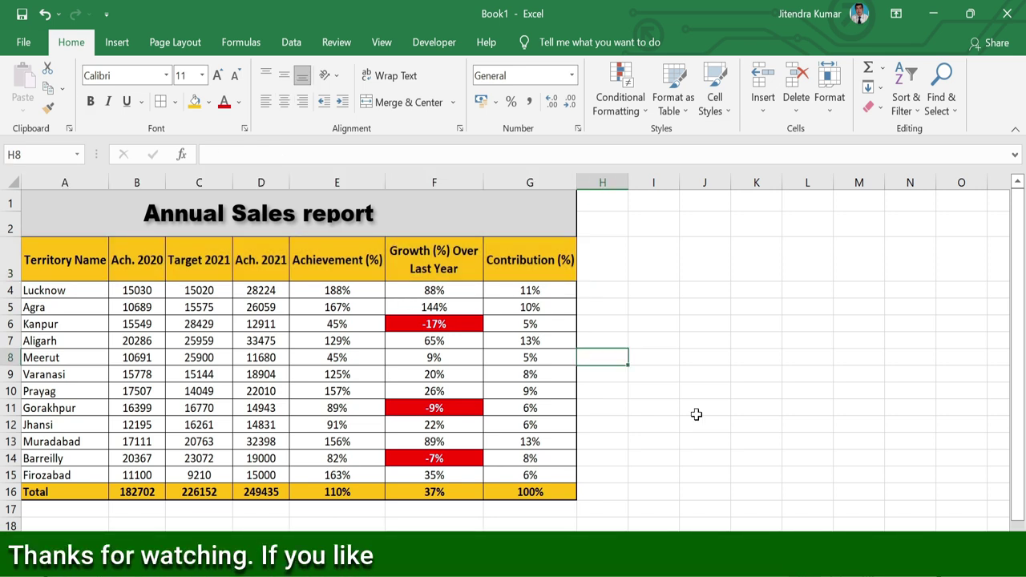